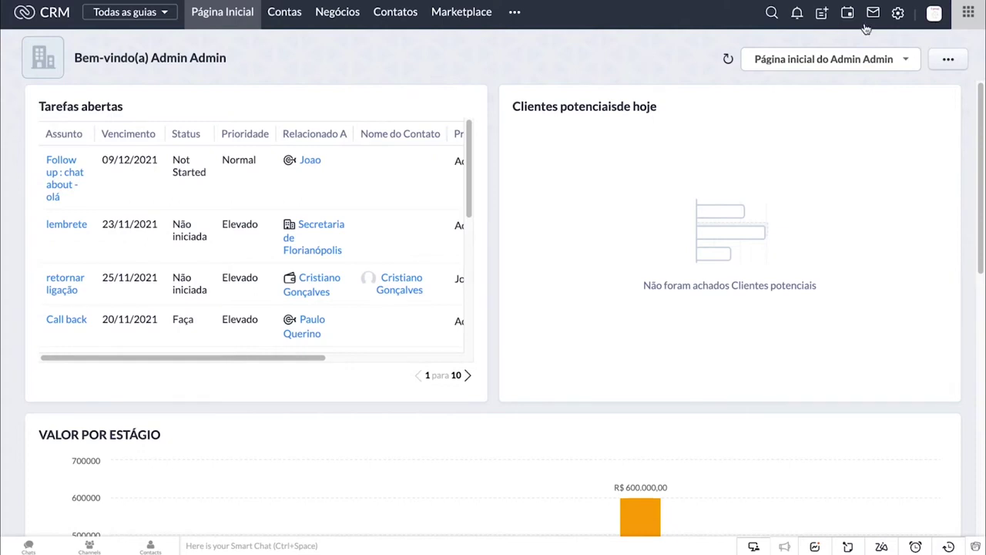
# - Open the workflow rules (Regras de fluxo de trabalho) page in the automation settings
pyautogui.click(898, 13)
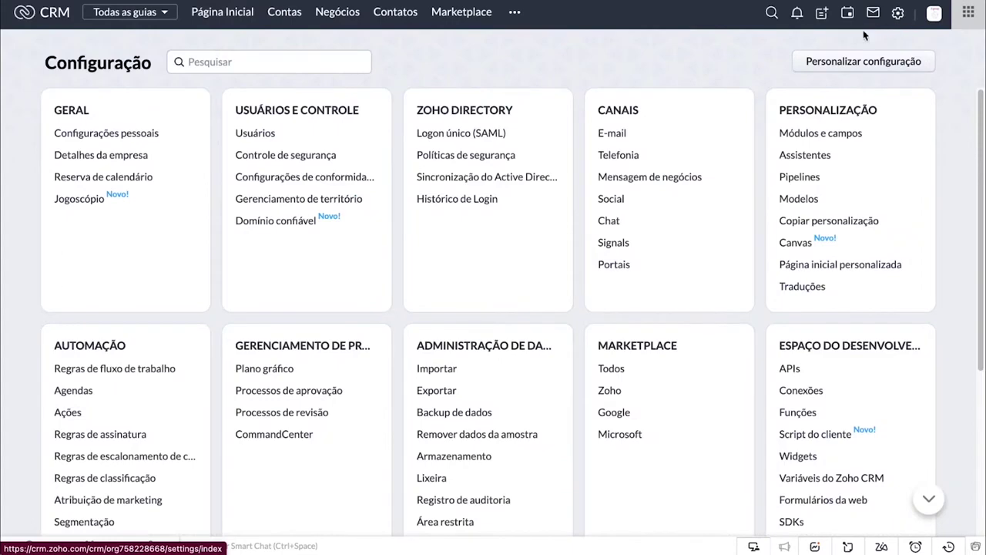
pyautogui.scroll(-3, 60, 198)
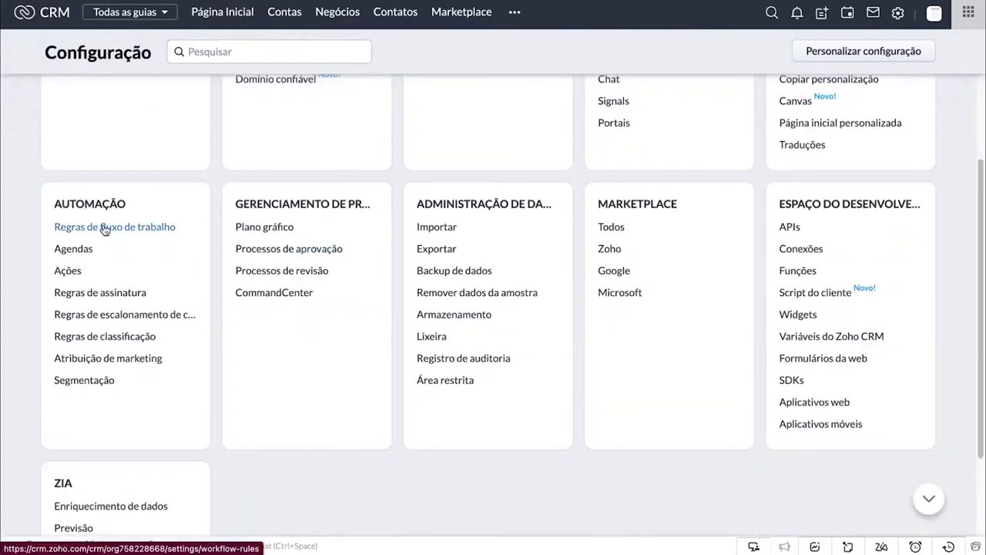
pyautogui.click(107, 234)
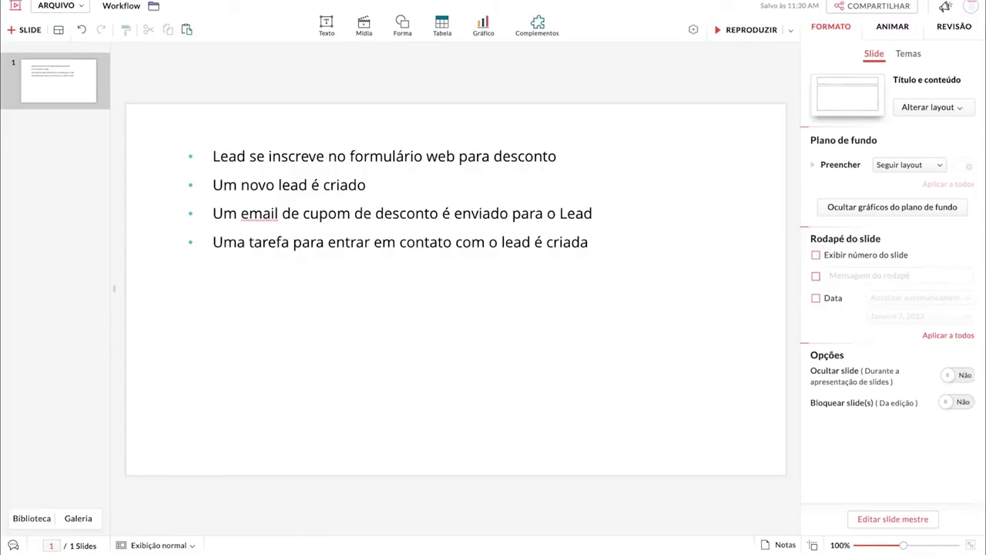
# - Switch to the Workflow presentation and review its bullets on web form sign-up, lead creation, coupon email and follow-up task
pyautogui.moveTo(211, 157); pyautogui.dragTo(534, 157)
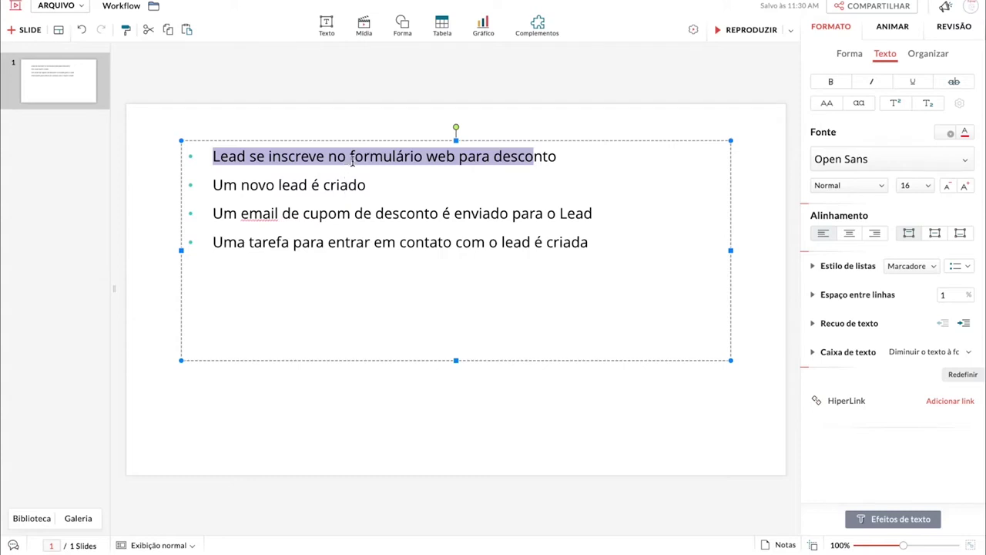
pyautogui.moveTo(350, 157); pyautogui.dragTo(455, 158)
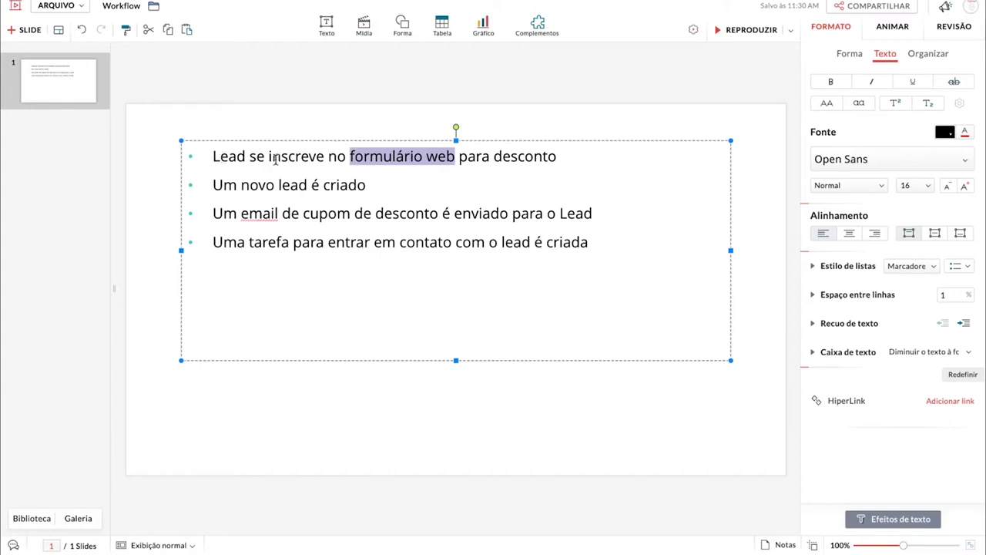
pyautogui.moveTo(213, 186); pyautogui.dragTo(367, 186)
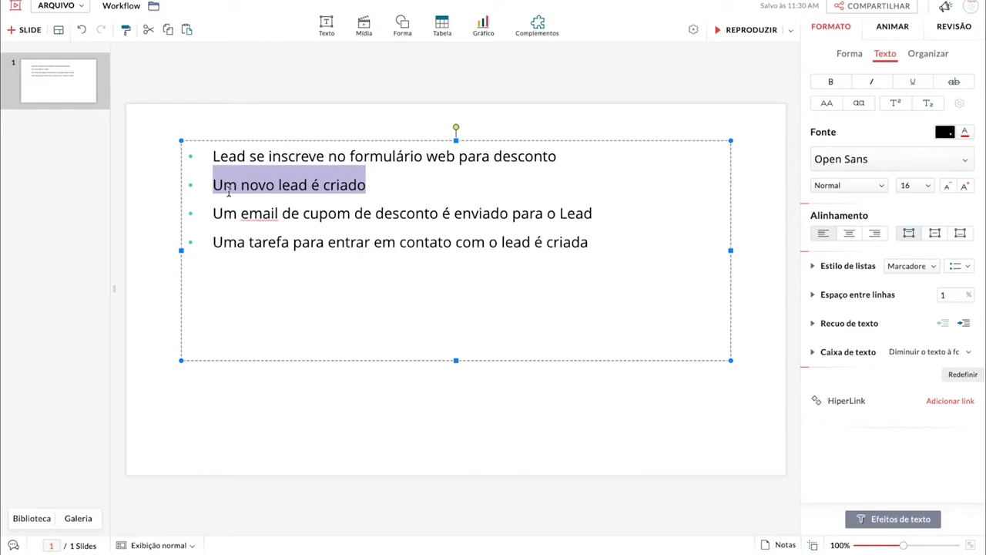
pyautogui.moveTo(223, 214); pyautogui.dragTo(477, 225)
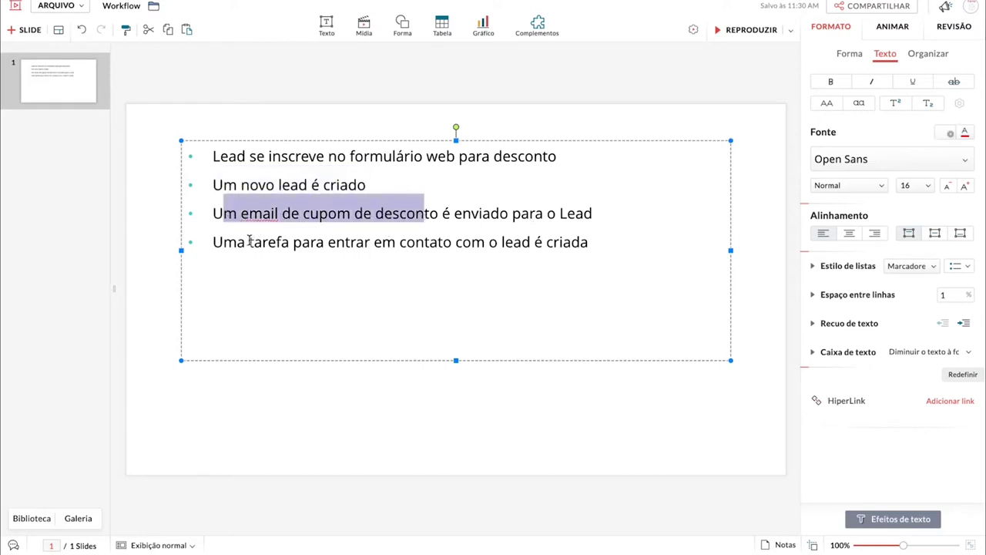
pyautogui.moveTo(215, 244); pyautogui.dragTo(373, 262)
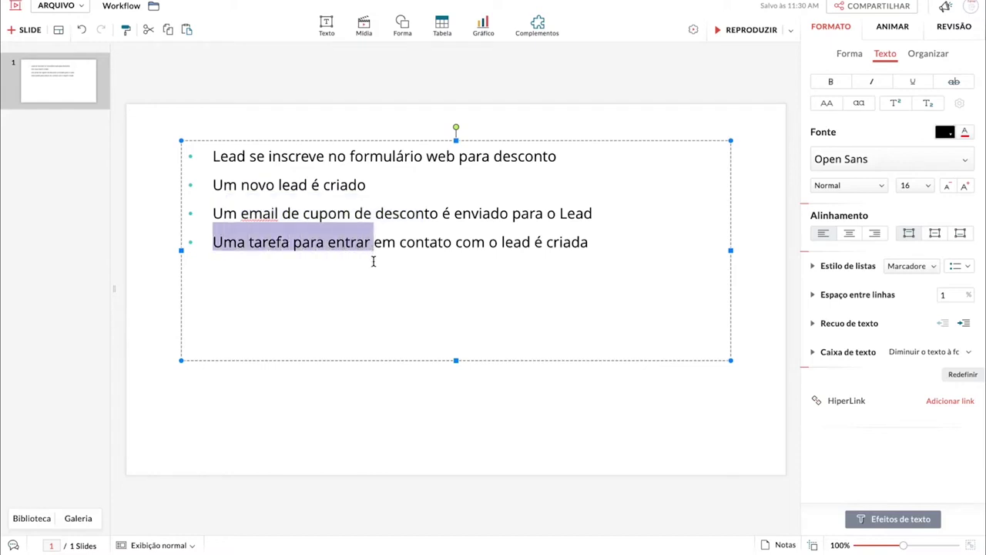
pyautogui.click(426, 244)
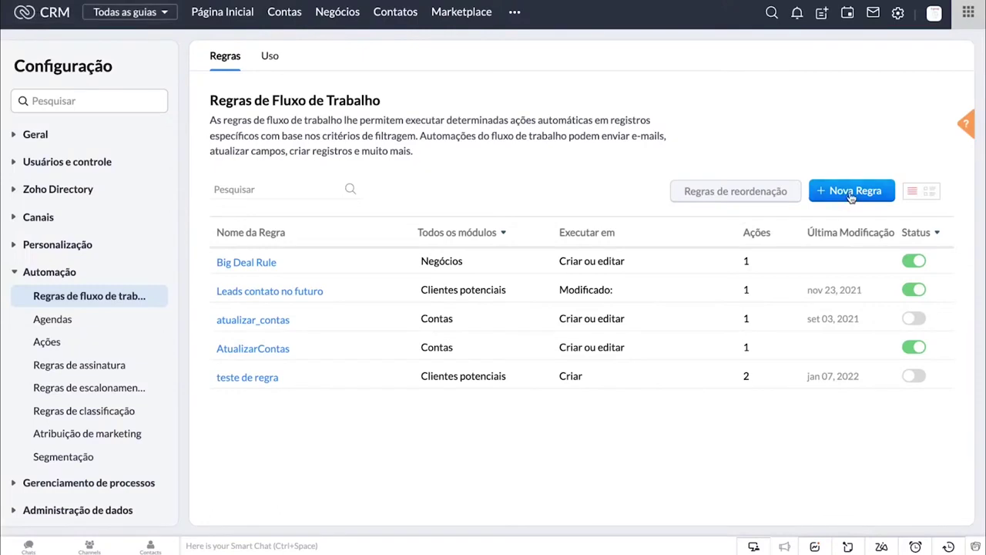
# - In the CRM, create a workflow rule named "Envio de email de desconto" for the Clientes potenciais module
pyautogui.click(848, 191)
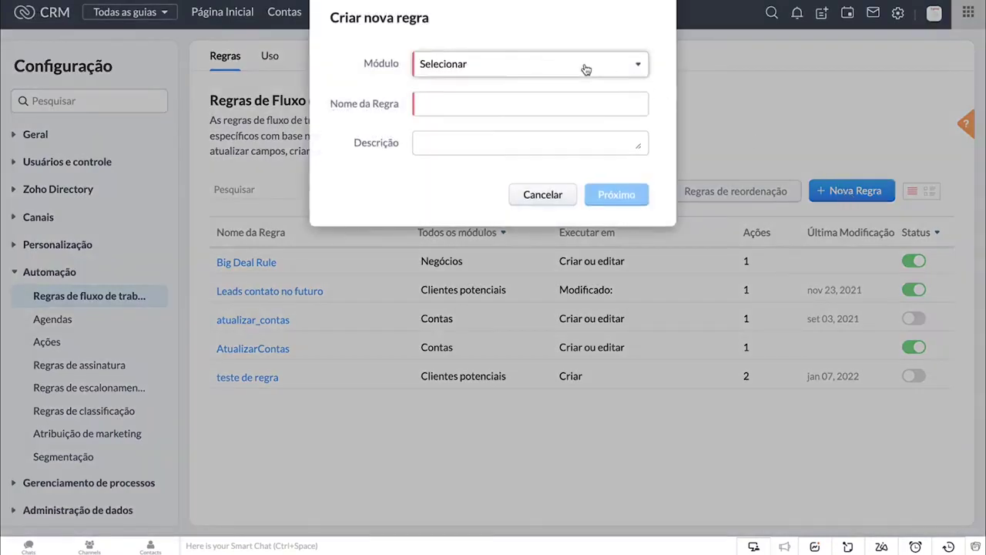
pyautogui.click(586, 70)
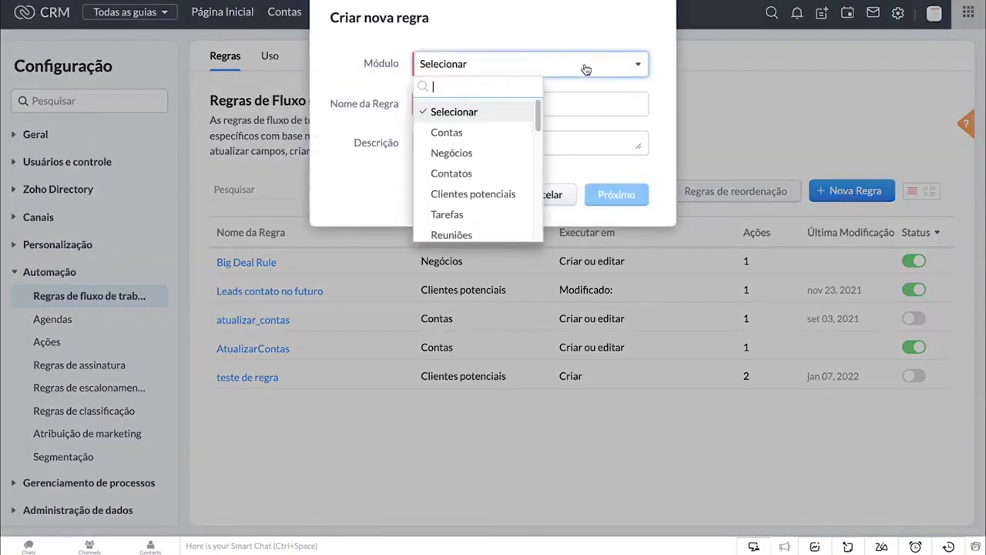
pyautogui.click(501, 199)
pyautogui.click(501, 108)
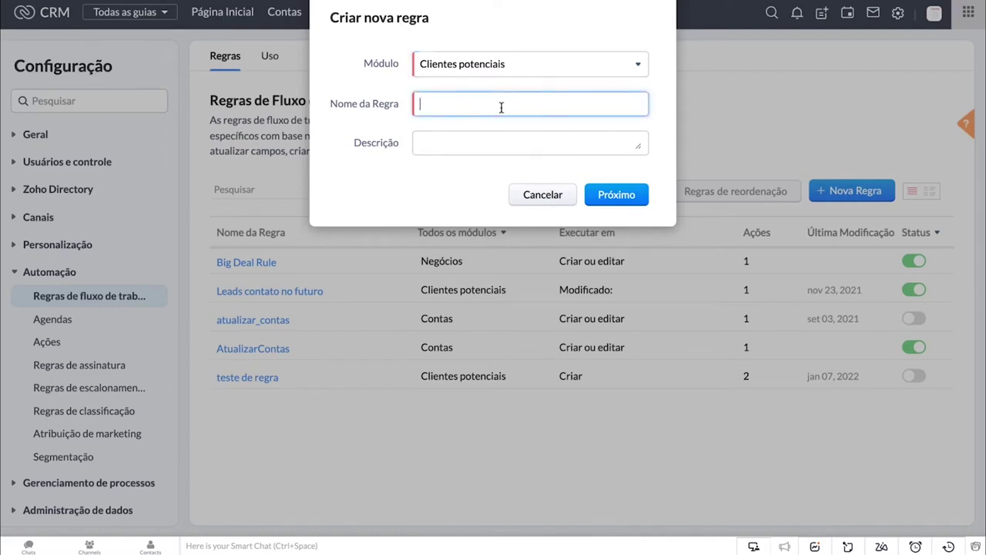
pyautogui.write('Envio de email de desconto')
pyautogui.click(617, 194)
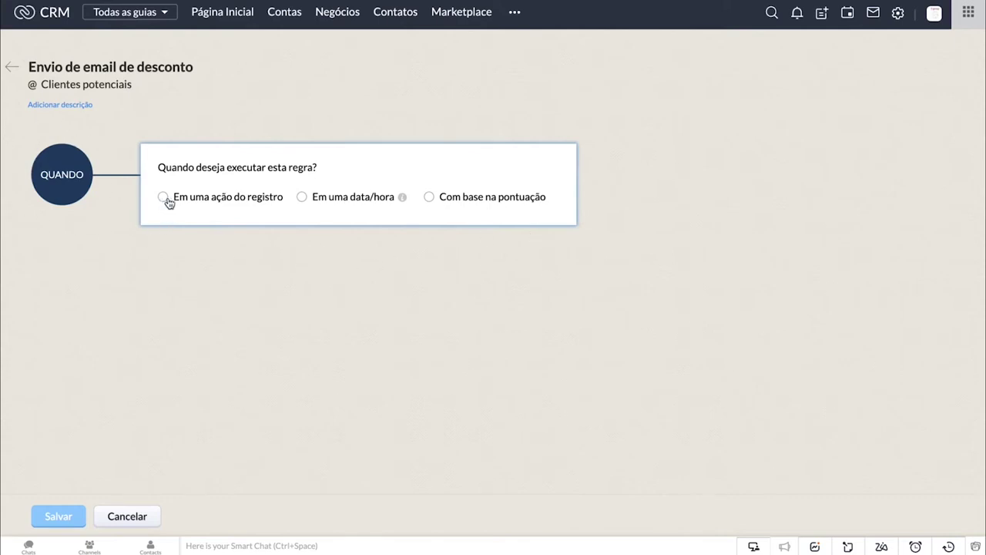
# - Try the record-action triggers Criar ou editar, Editar with specific modified fields, and Excluir
pyautogui.click(164, 198)
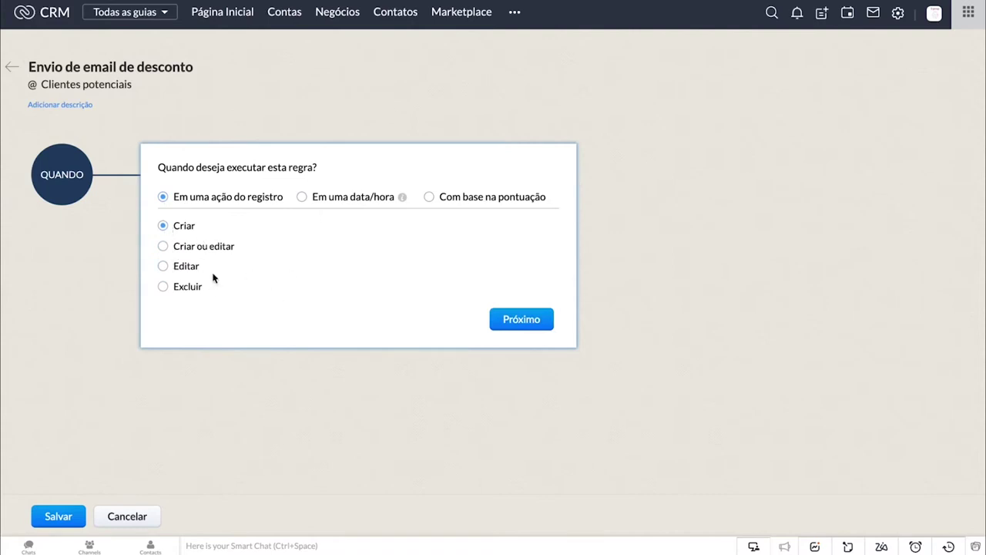
pyautogui.click(164, 247)
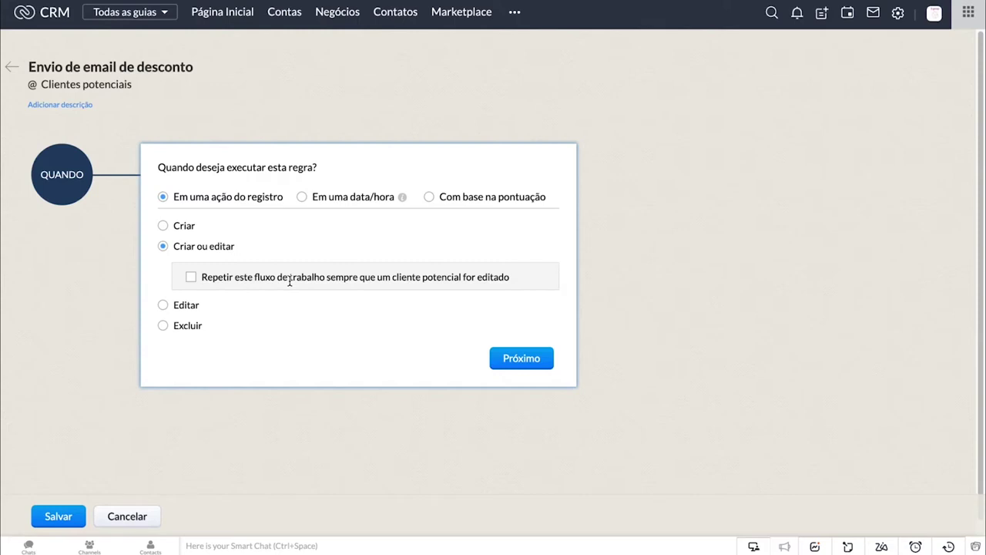
pyautogui.click(163, 304)
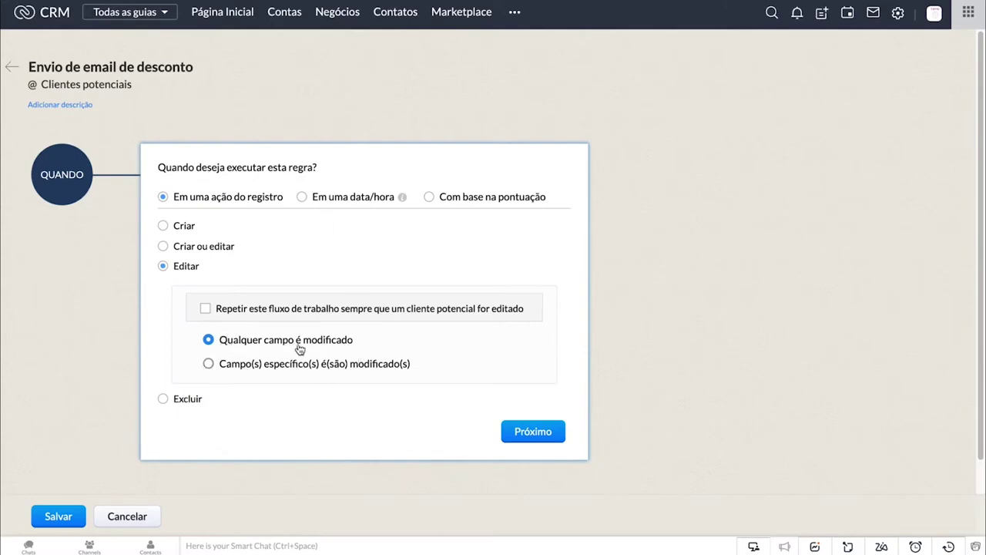
pyautogui.click(209, 368)
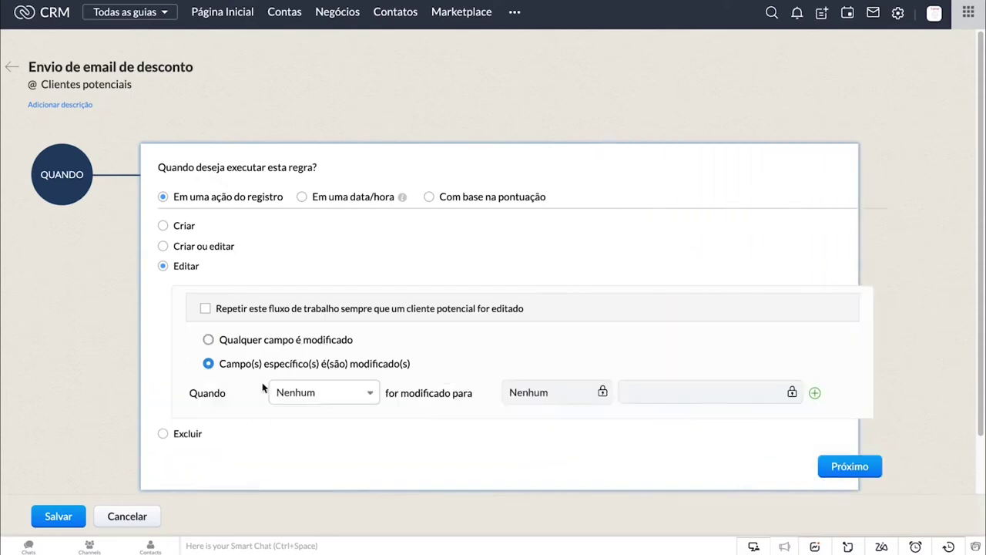
pyautogui.click(331, 403)
pyautogui.click(366, 424)
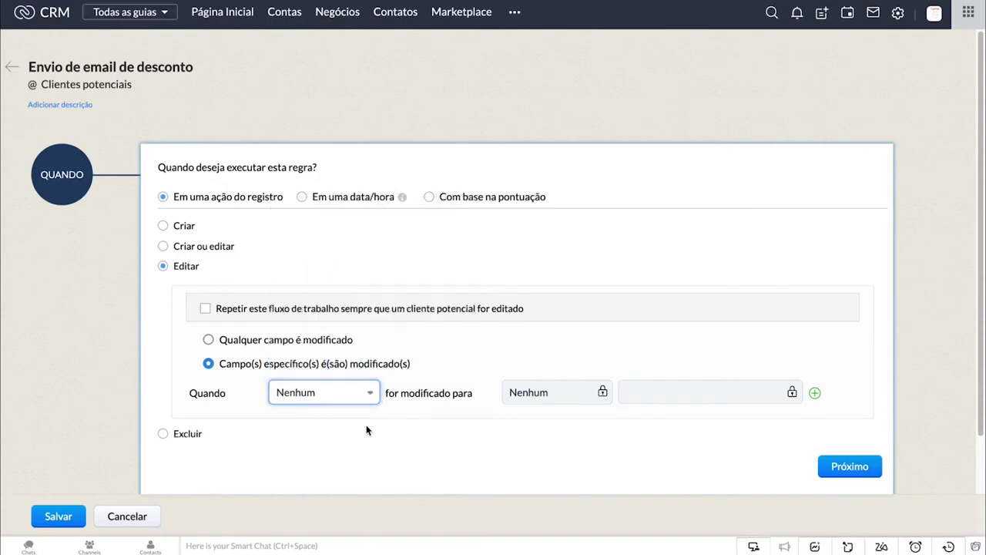
pyautogui.click(164, 434)
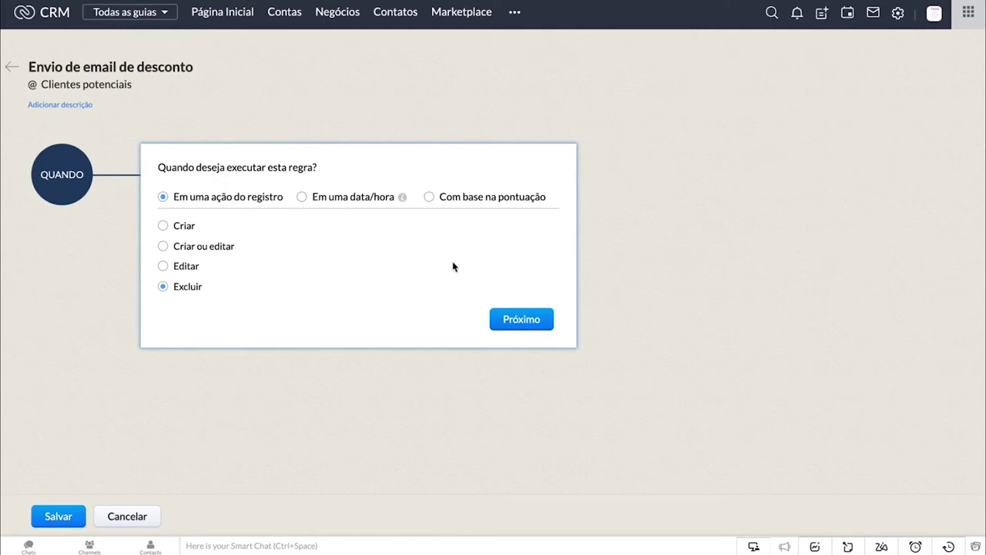
# - Try a date/time trigger based on Hora de Criação, and the score-based trigger
pyautogui.click(302, 197)
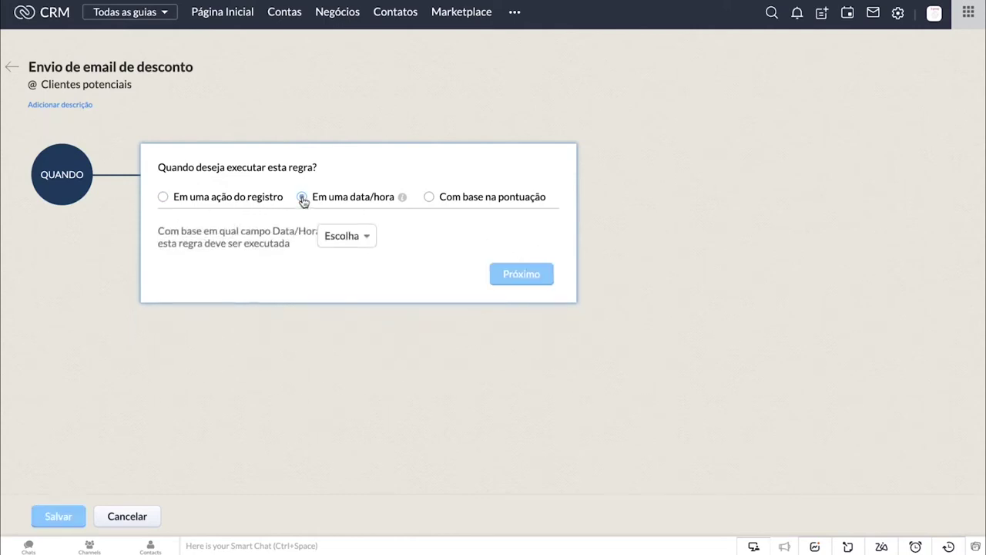
pyautogui.click(352, 239)
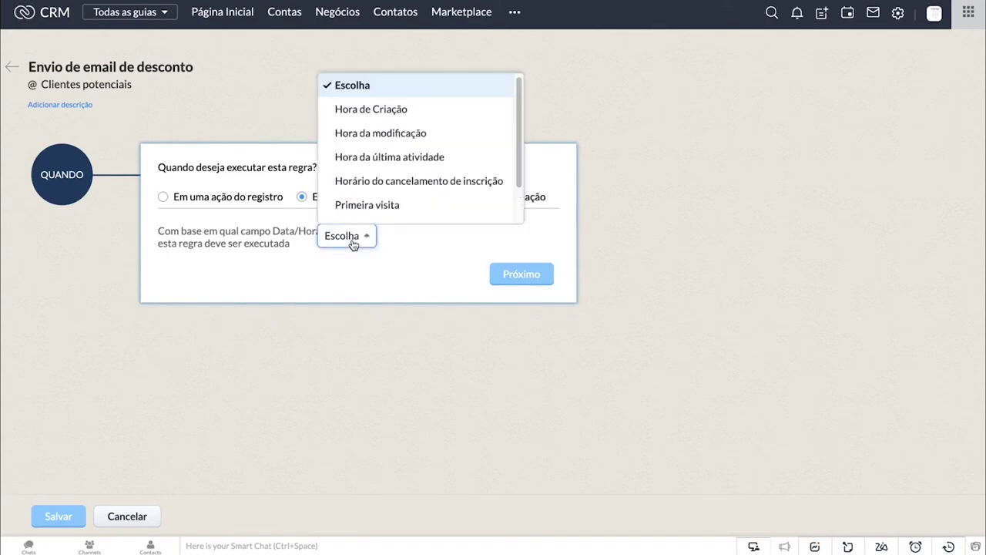
pyautogui.click(378, 109)
pyautogui.scroll(-1, 487, 271)
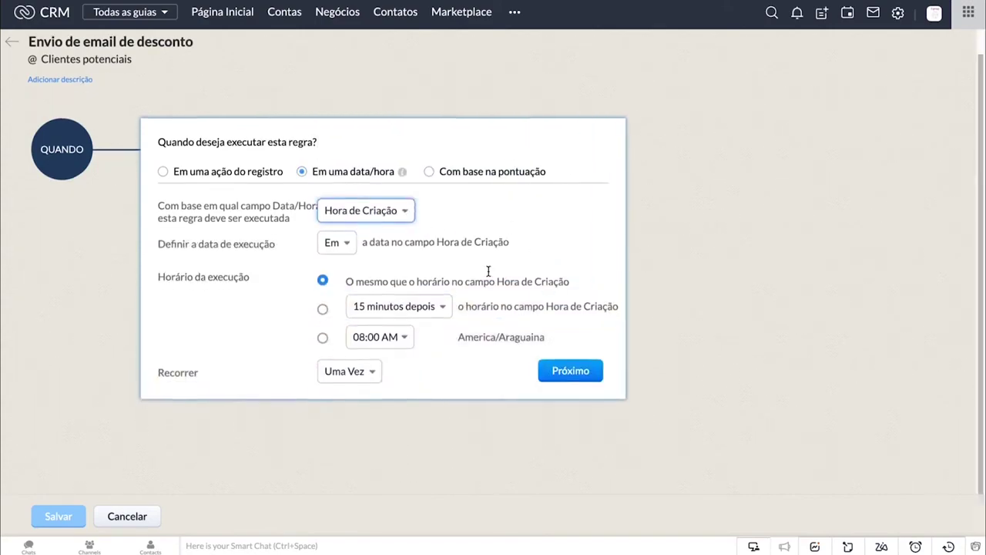
pyautogui.click(386, 214)
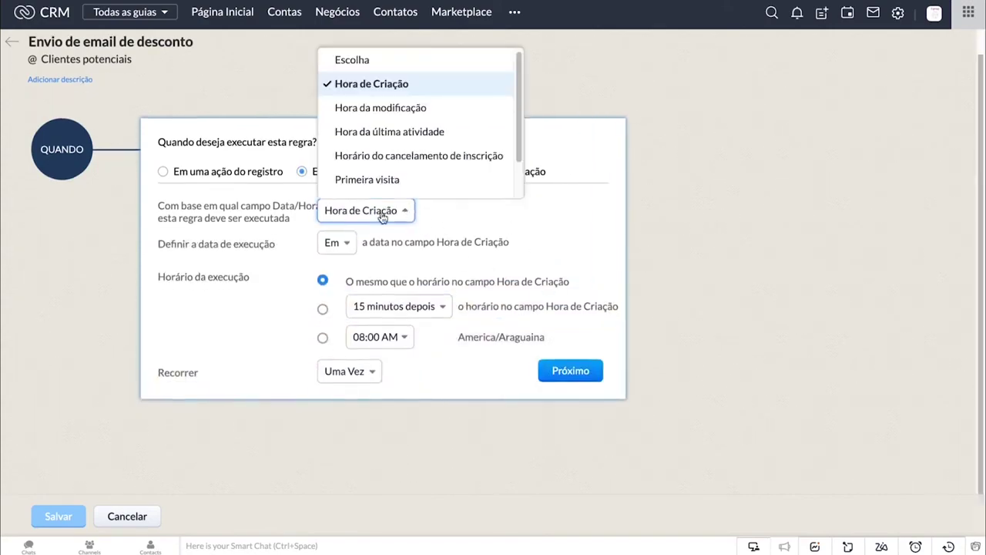
pyautogui.click(468, 232)
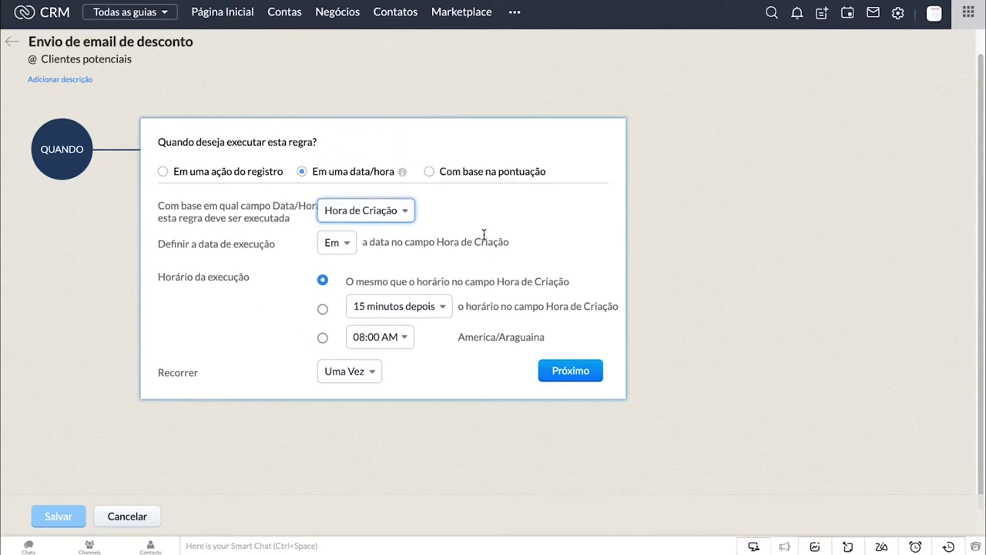
pyautogui.click(430, 171)
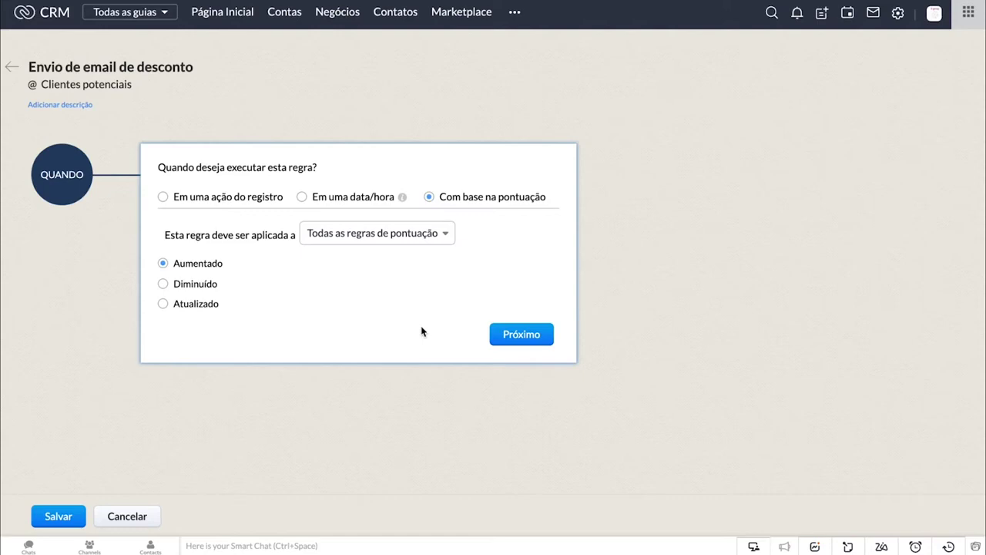
# - Set the rule to run on the record action Criar and continue to the condition
pyautogui.click(164, 198)
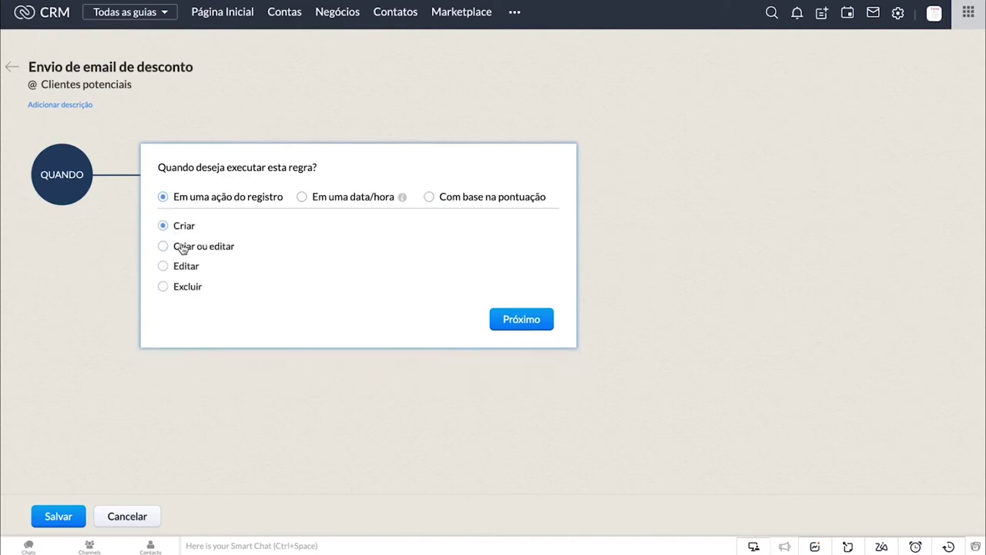
pyautogui.click(534, 320)
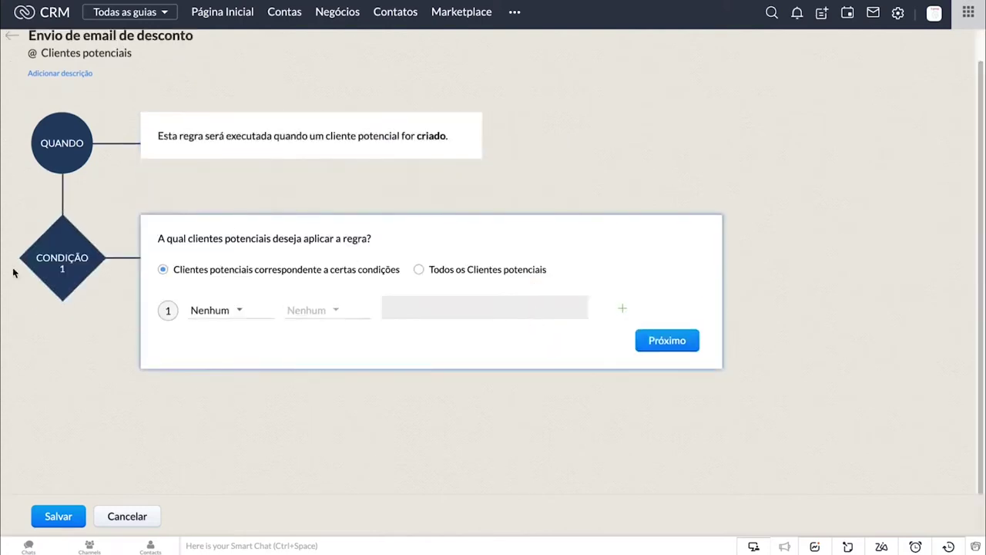
# - Set the first condition to Fonte de Cliente potencial é "Campanha 10% de desconto"
pyautogui.click(216, 321)
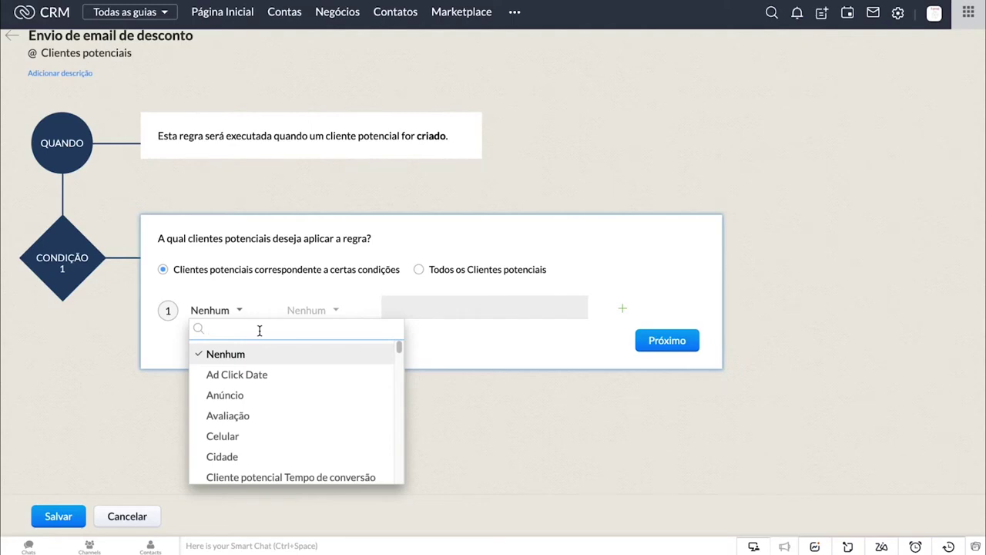
pyautogui.write('fonte')
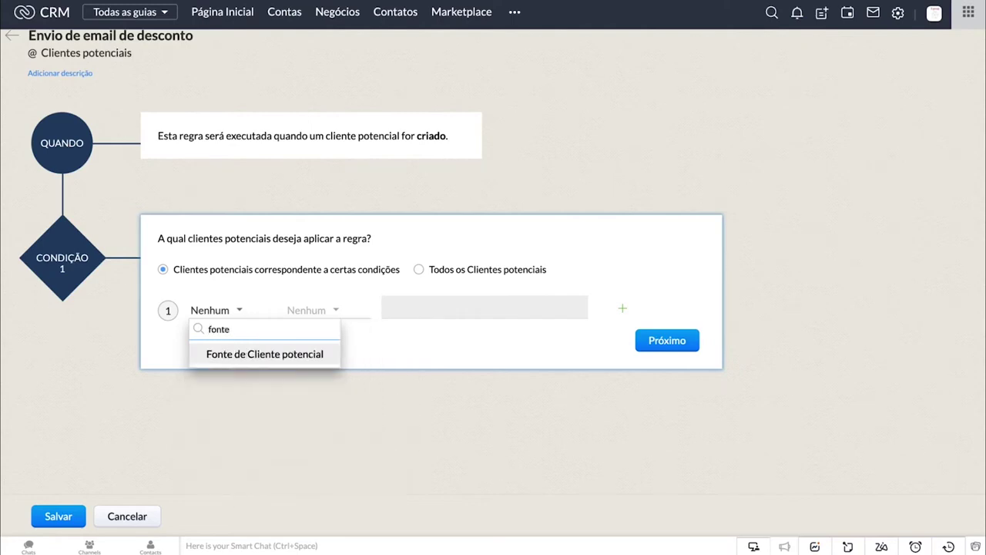
pyautogui.click(293, 356)
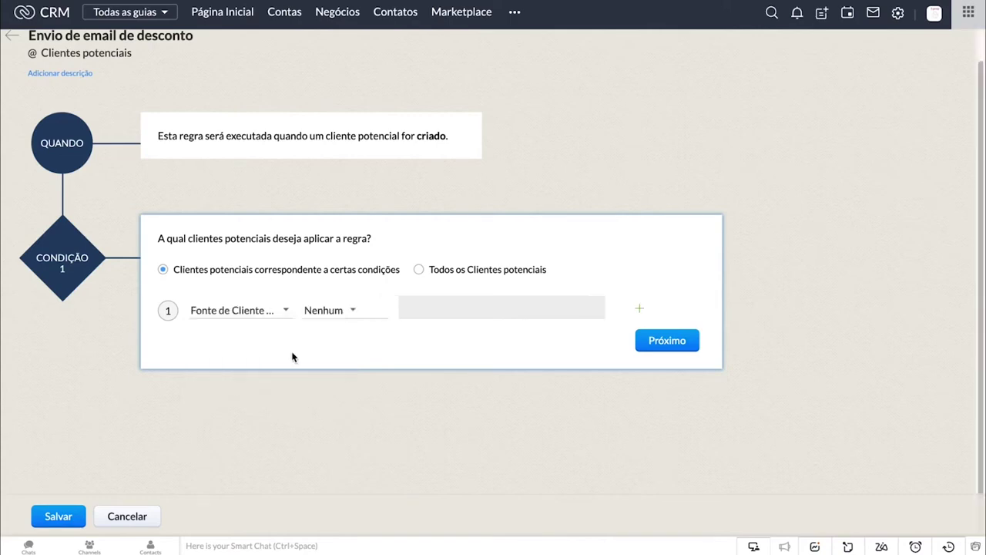
pyautogui.click(341, 312)
pyautogui.click(334, 355)
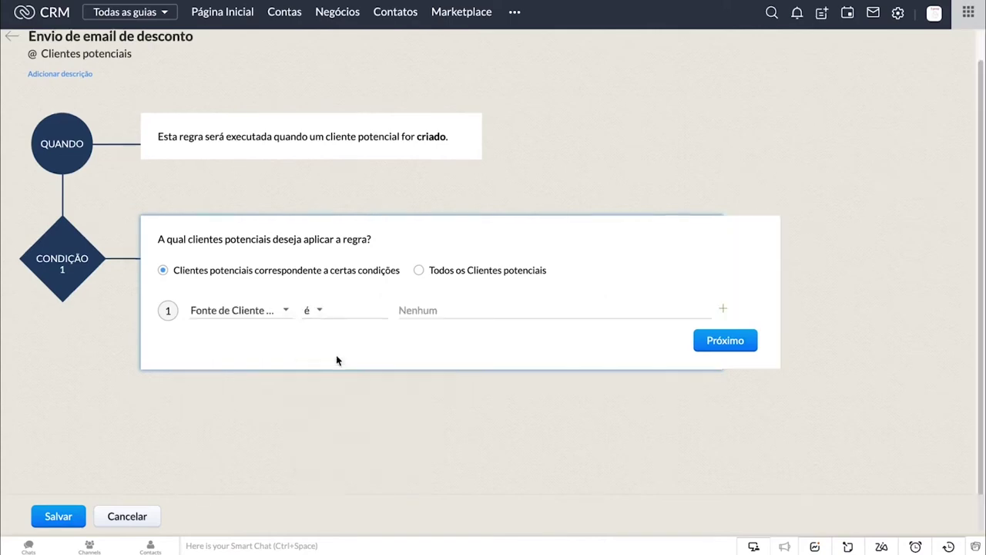
pyautogui.click(489, 310)
pyautogui.click(486, 353)
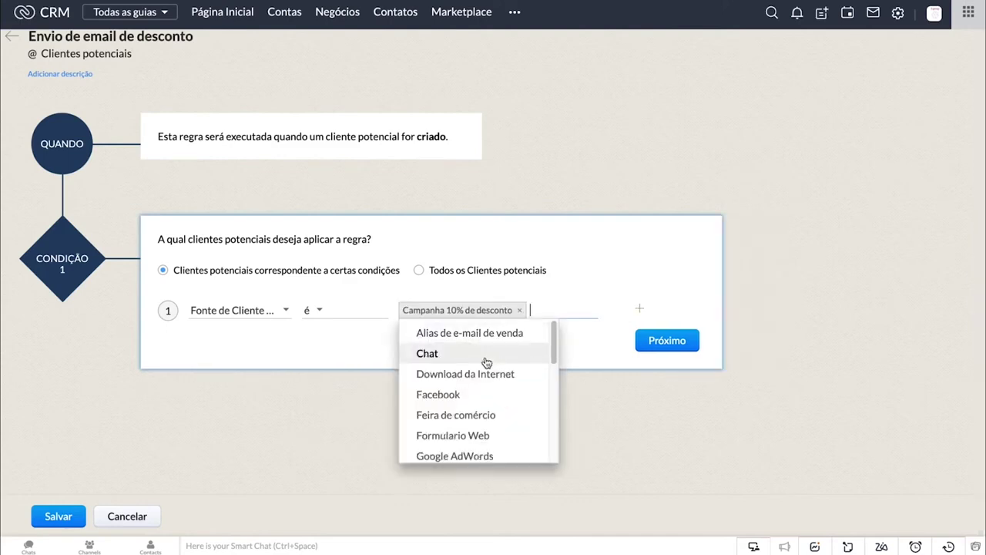
pyautogui.click(359, 356)
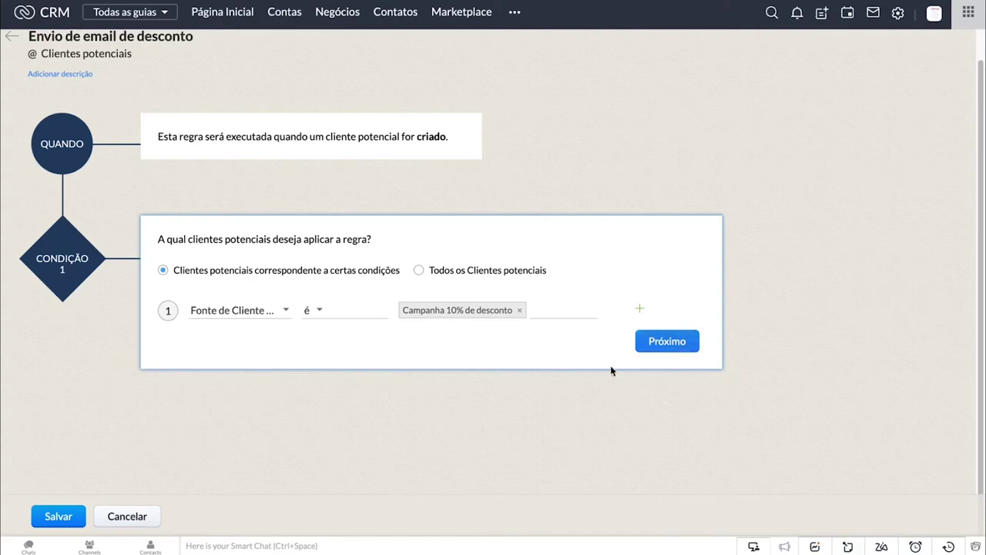
# - Add a second, empty criterion row to the condition and change the operator joining the two rows to OU
pyautogui.click(640, 312)
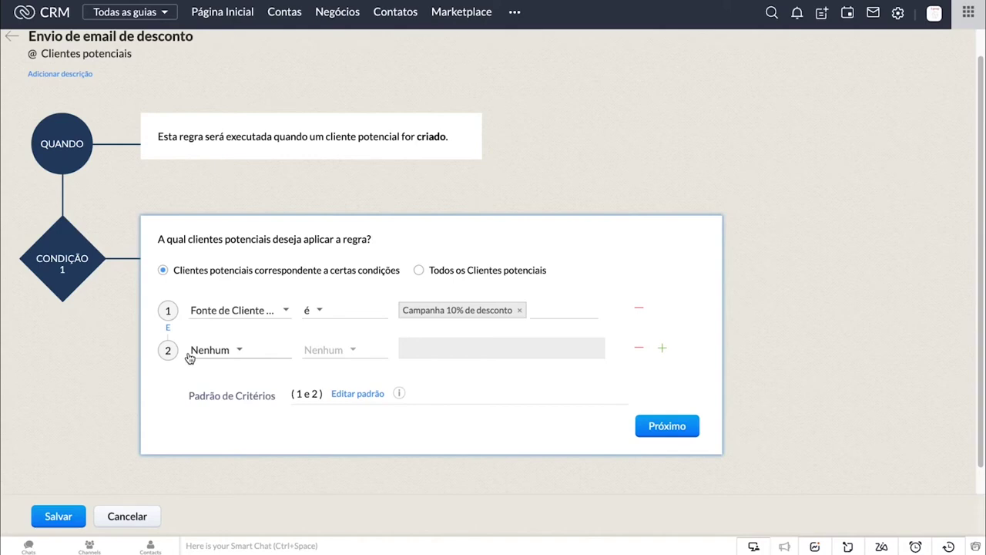
pyautogui.click(168, 329)
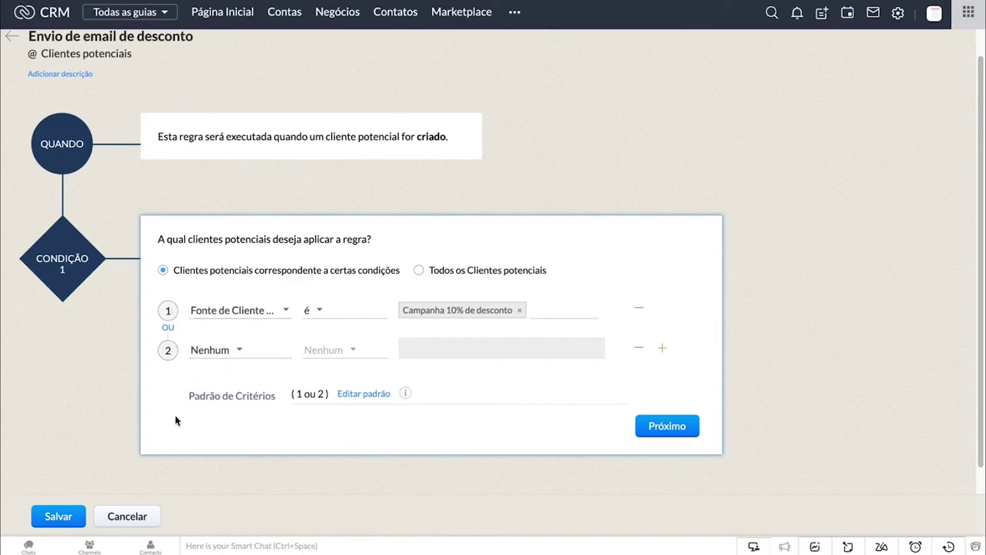
# - Remove the empty second criterion row and confirm the condition to continue to the rule's actions
pyautogui.click(639, 351)
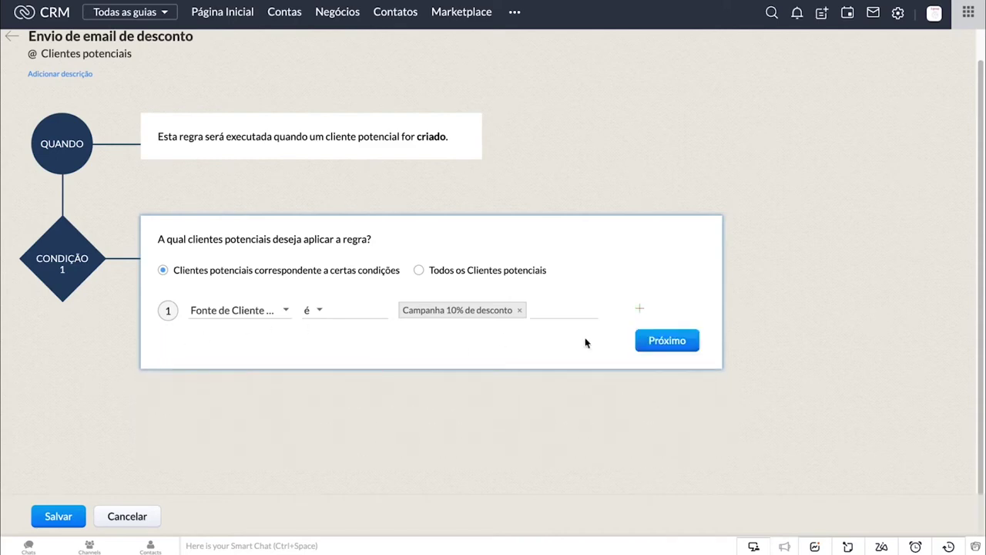
pyautogui.click(669, 345)
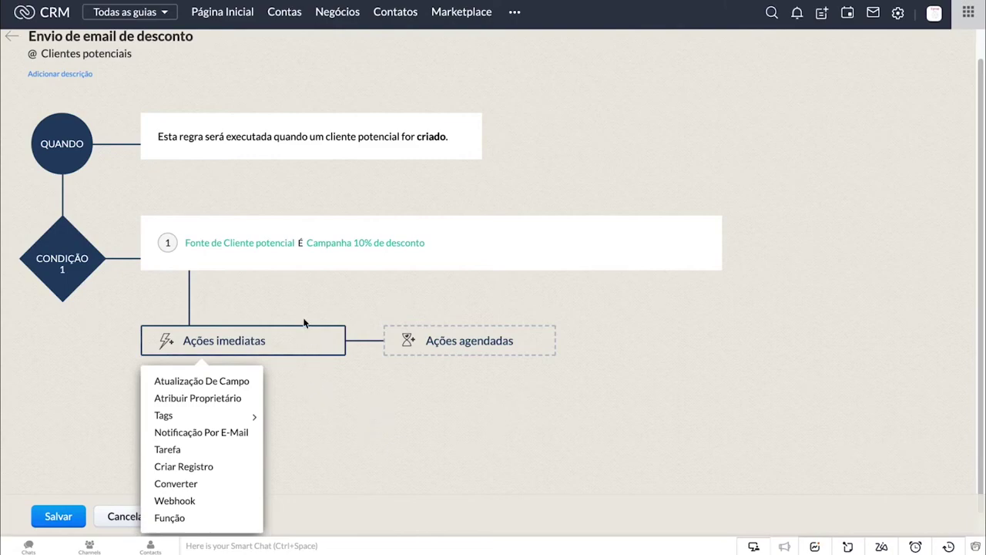
# - Associate the existing e-mail notification "Email 10 porcento de desconto" with the rule as an immediate action
pyautogui.click(198, 436)
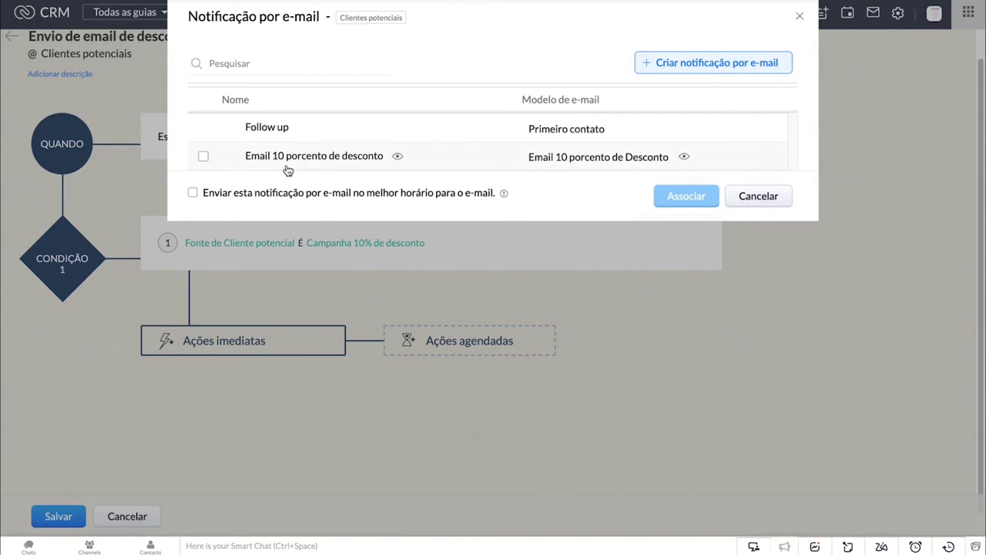
pyautogui.click(204, 159)
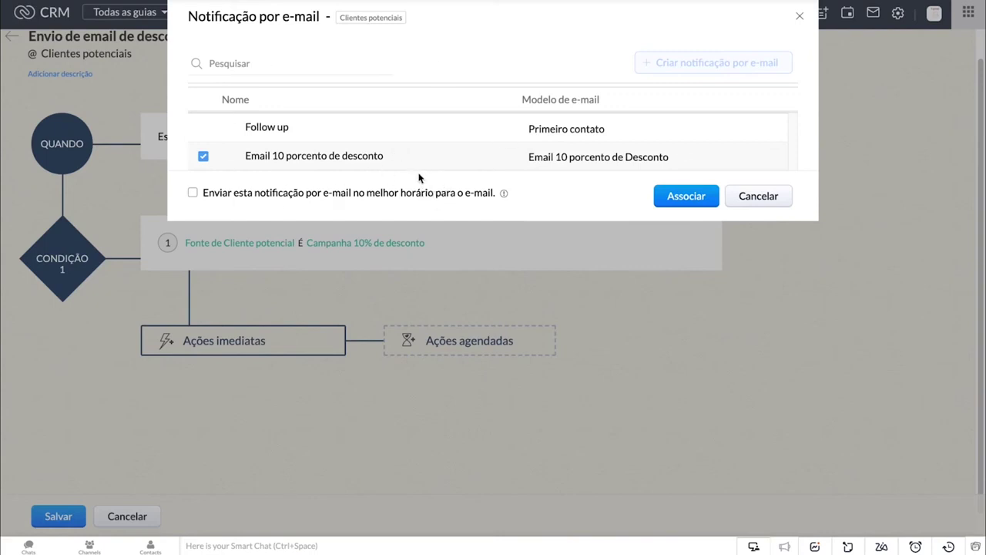
pyautogui.click(686, 197)
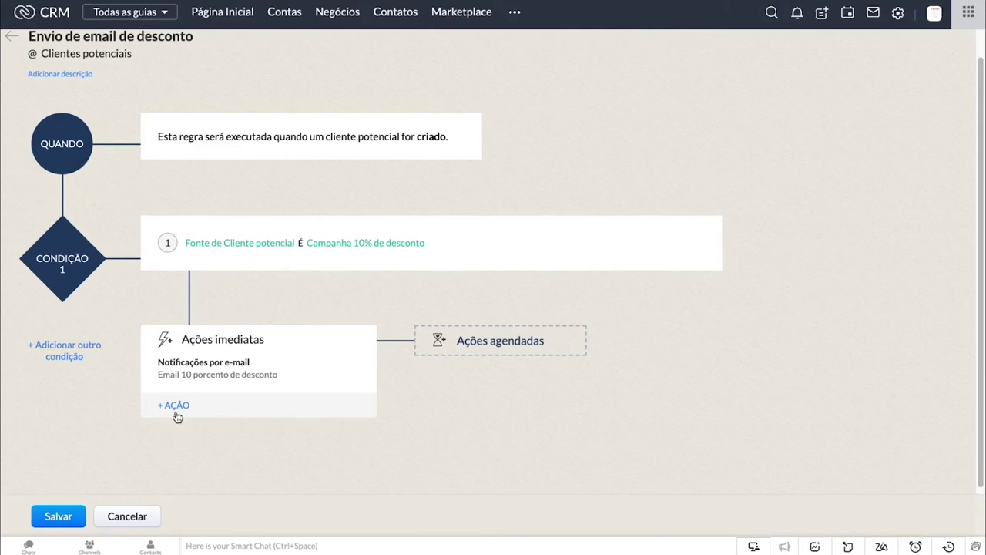
# - Add a new task to the immediate actions with the subject "Contato com cliente com desconto"
pyautogui.click(185, 408)
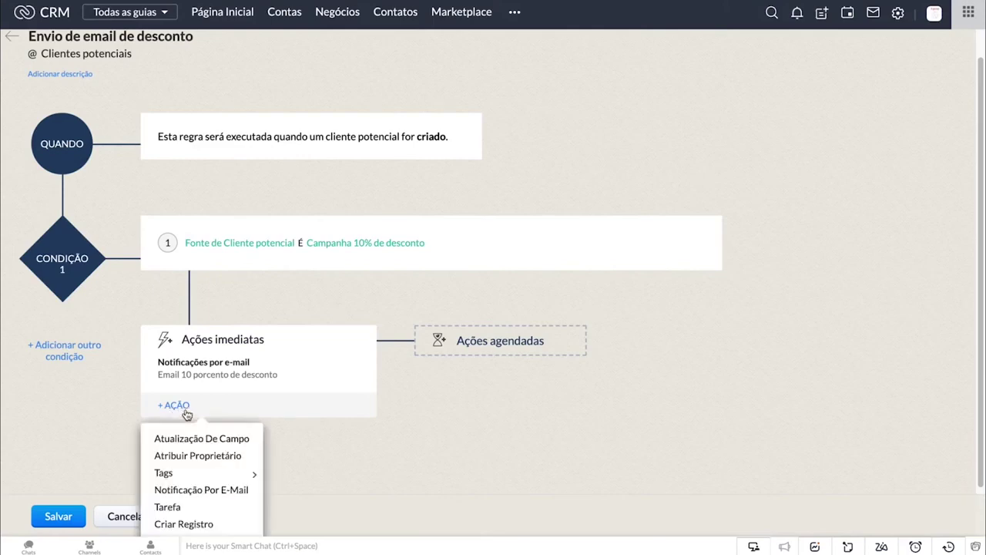
pyautogui.scroll(-1, 400, 445)
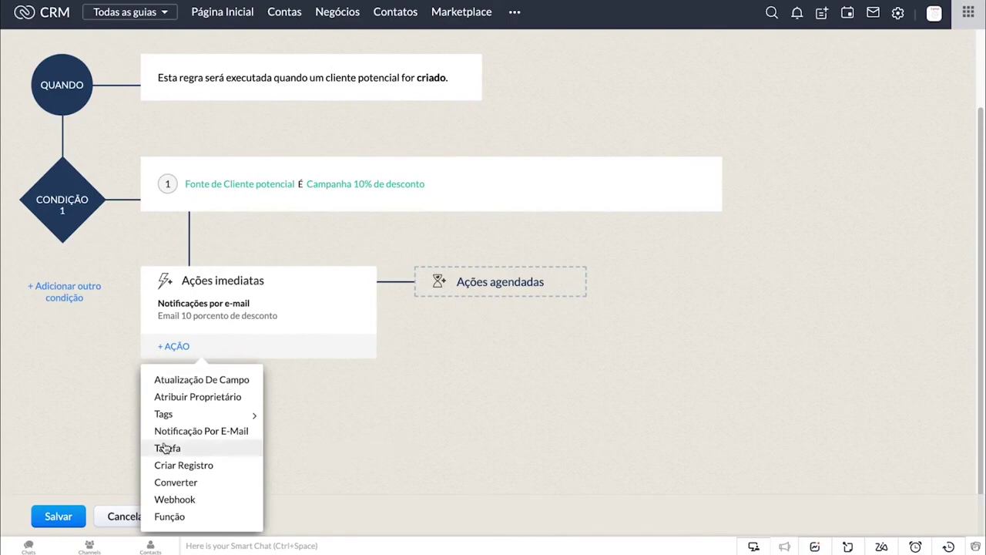
pyautogui.click(166, 449)
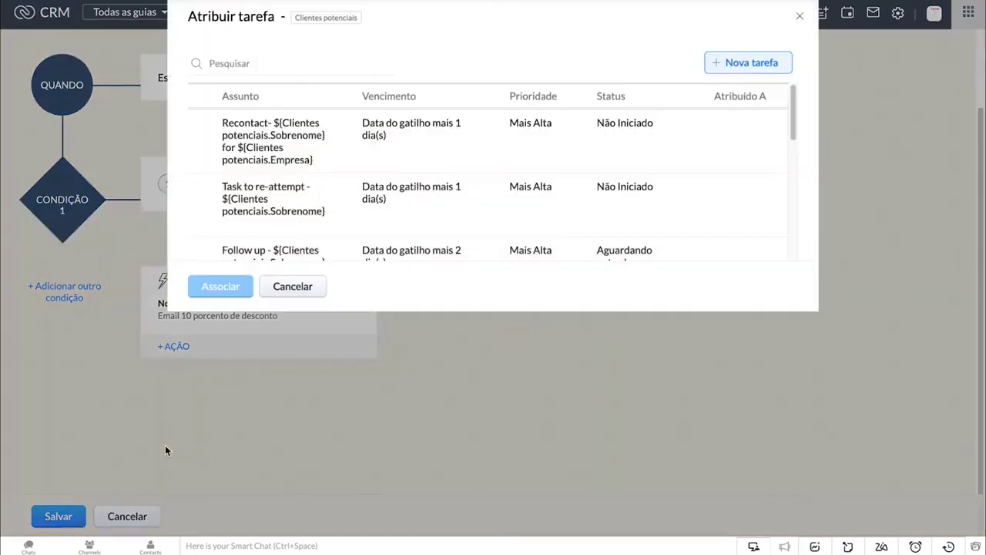
pyautogui.click(742, 63)
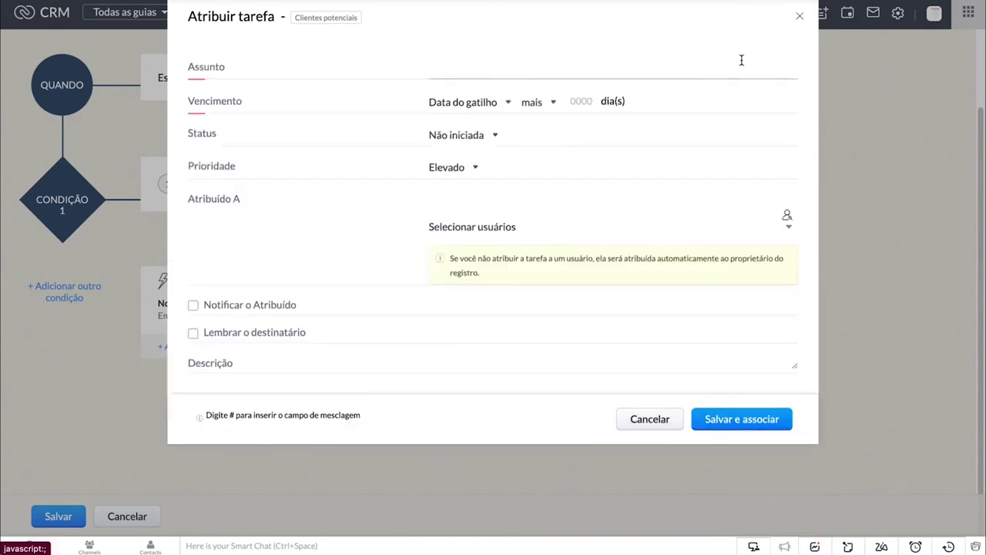
pyautogui.click(541, 69)
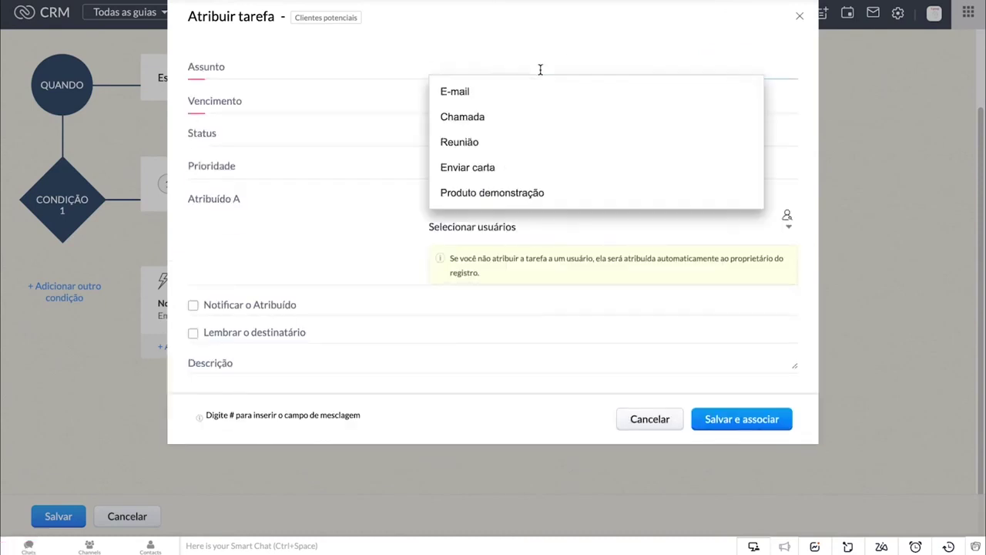
pyautogui.write('Contato com cliente com desconto')
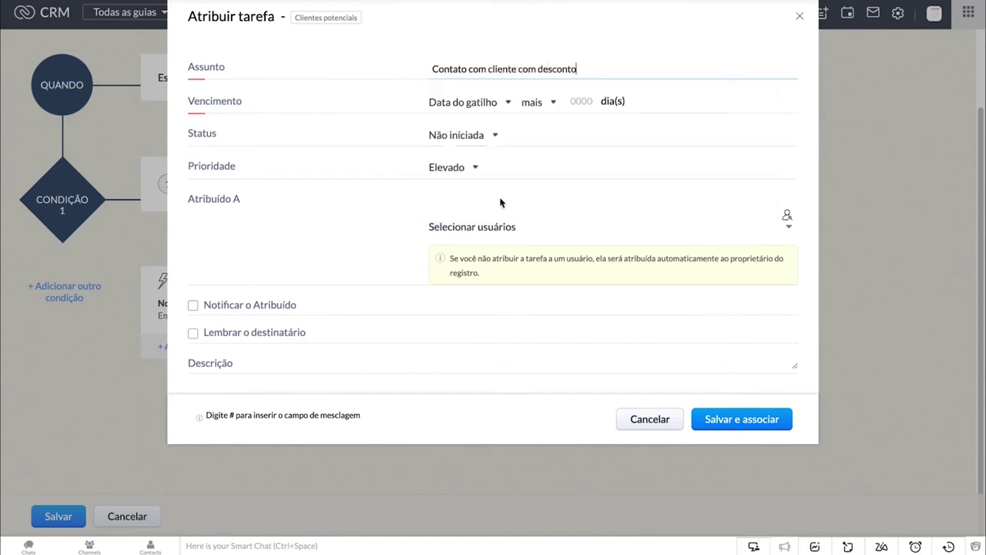
# - Set the task's due date to Hora de Criação mais 1 dia(s)
pyautogui.click(499, 110)
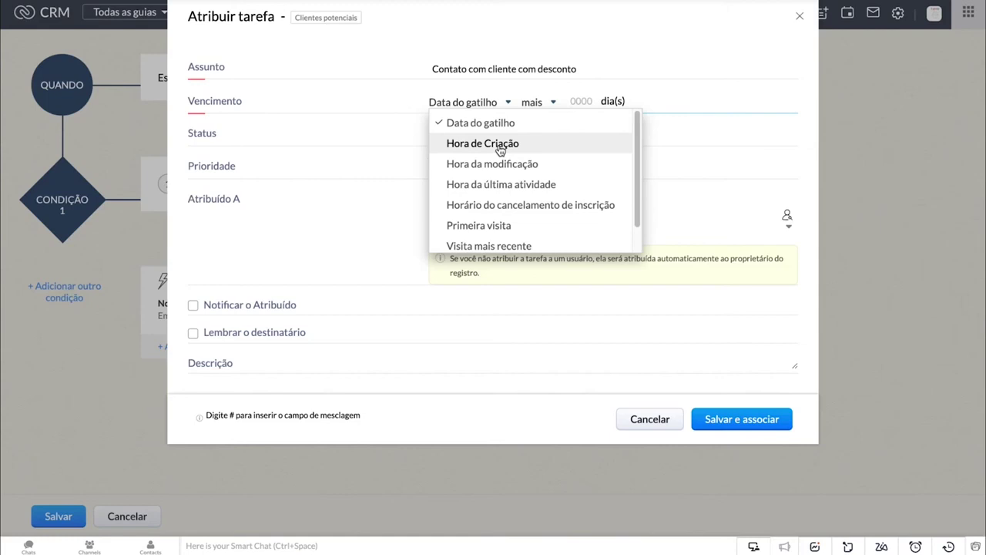
pyautogui.click(500, 144)
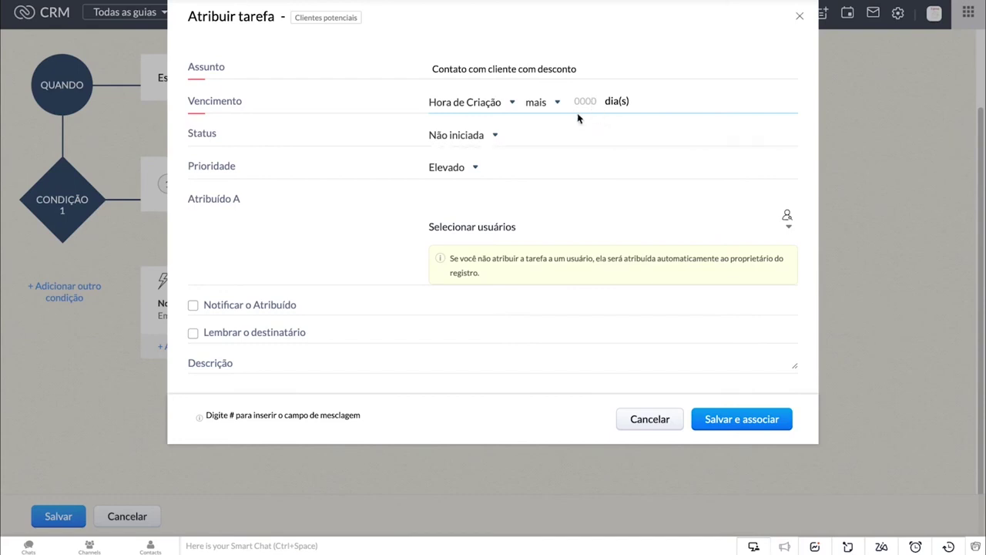
pyautogui.click(596, 97)
pyautogui.click(633, 125)
pyautogui.click(637, 69)
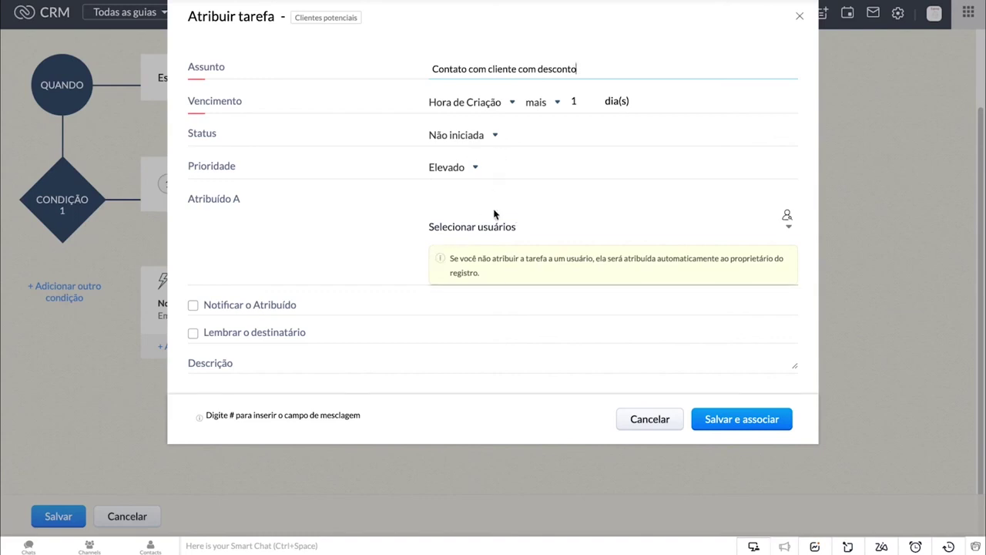
# - Choose the task status Não iniciada and the priority Elevado
pyautogui.click(479, 145)
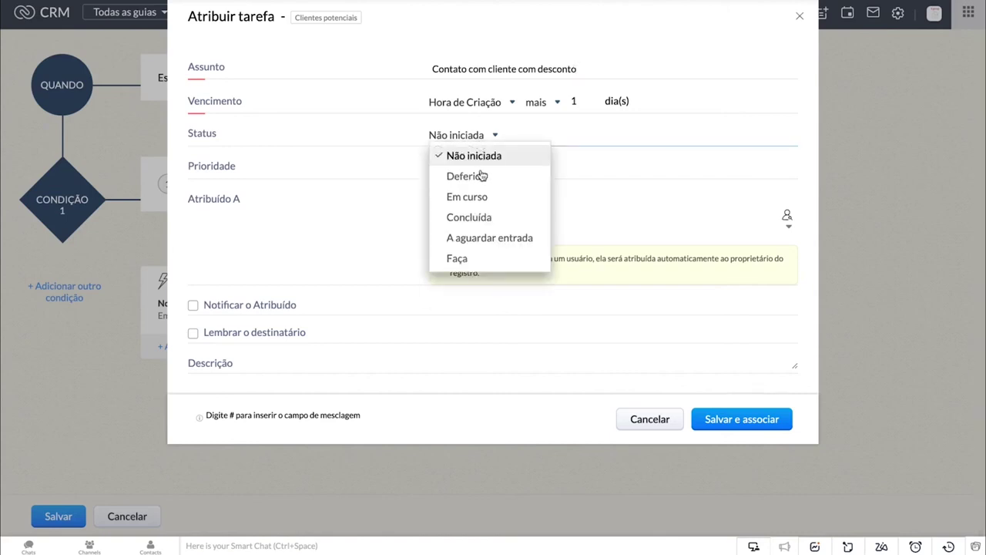
pyautogui.click(502, 154)
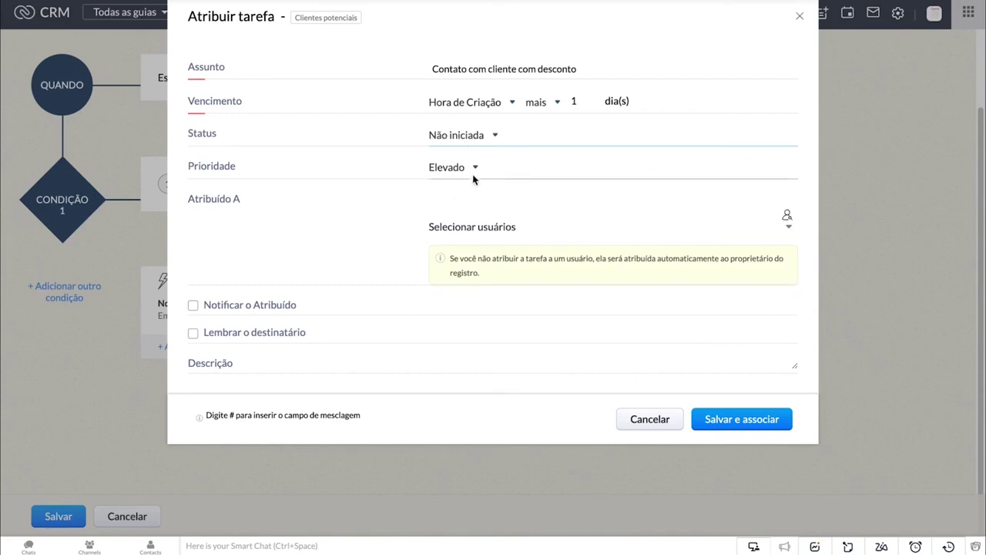
pyautogui.click(476, 178)
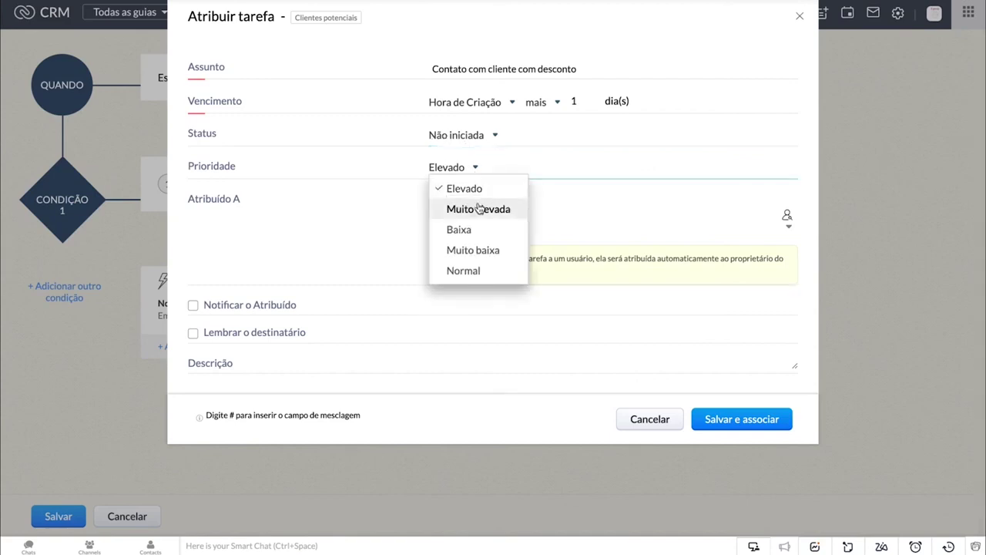
pyautogui.click(473, 190)
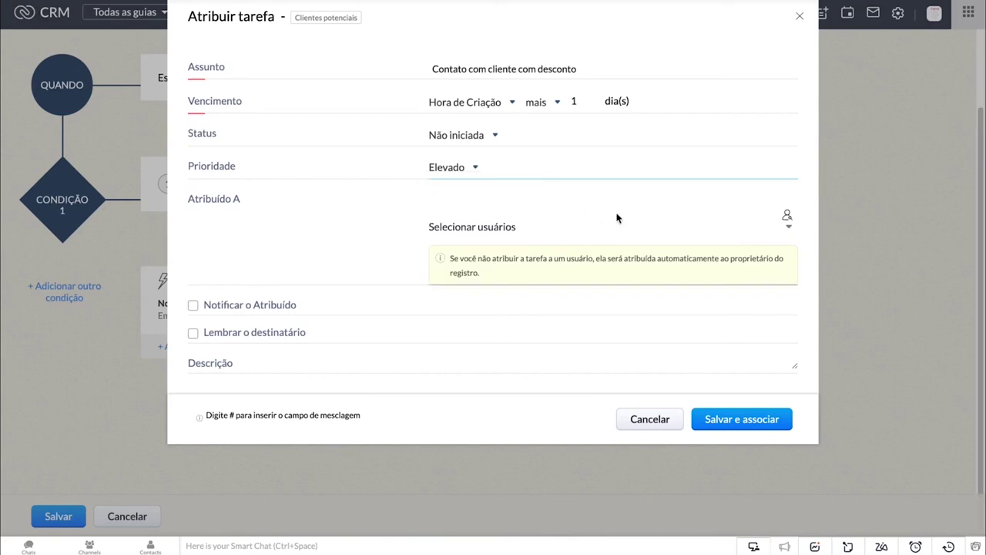
# - Check the users available under Atribuído A and read the note on tasks without an assigned user
pyautogui.click(514, 231)
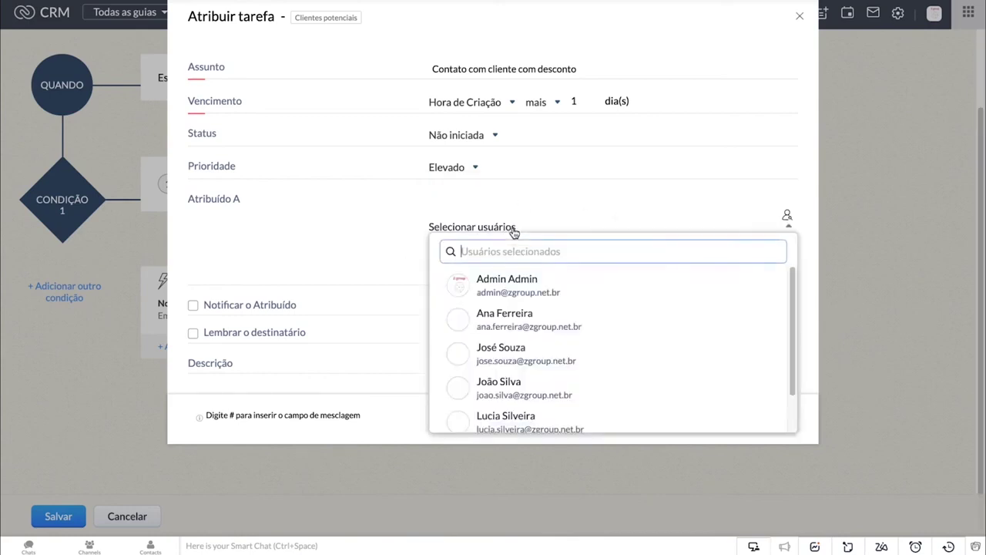
pyautogui.click(572, 209)
pyautogui.moveTo(450, 258); pyautogui.dragTo(517, 259)
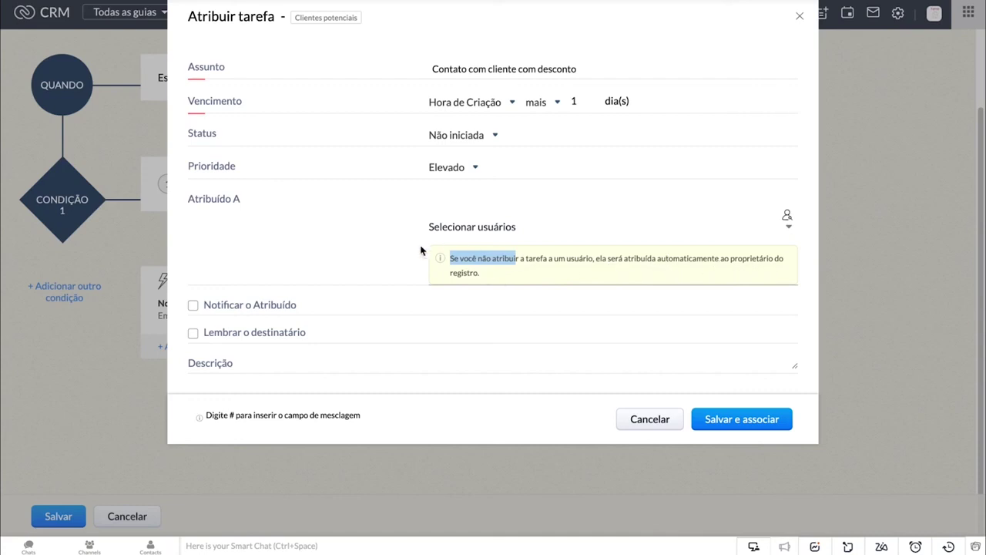
pyautogui.click(457, 273)
pyautogui.tripleClick(457, 273)
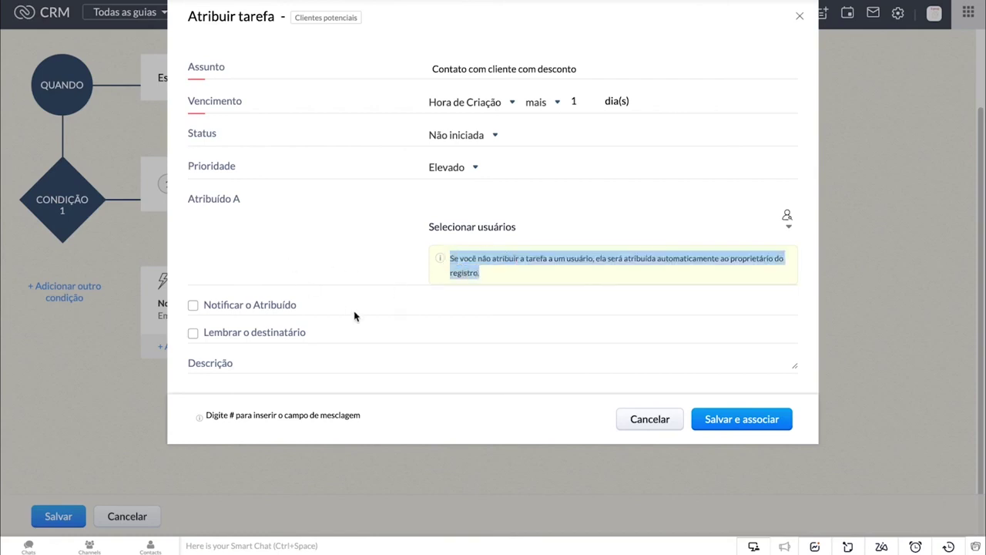
# - Enable Notificar o Atribuído and Lembrar o destinatário with a pop-up alert, and save and associate the task
pyautogui.click(195, 310)
pyautogui.click(194, 308)
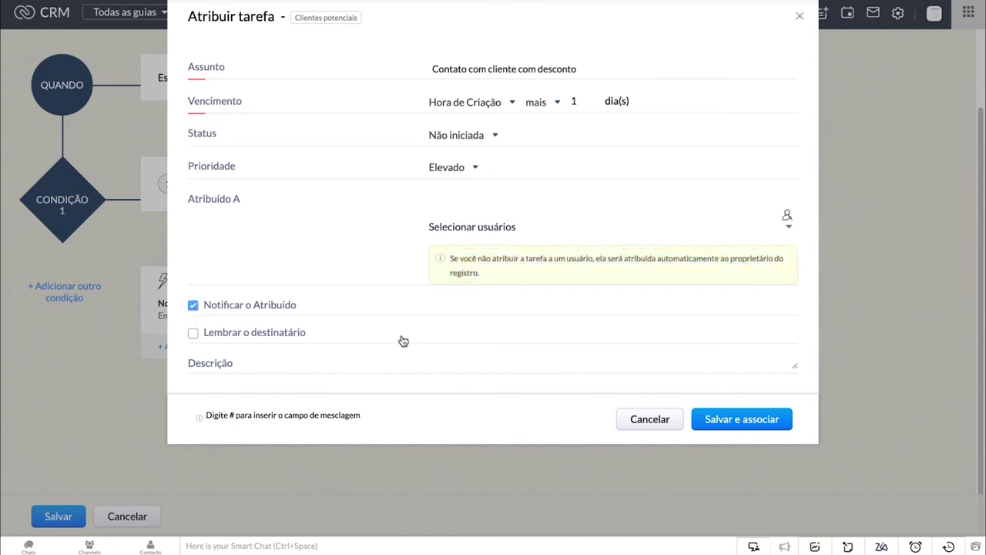
pyautogui.click(193, 336)
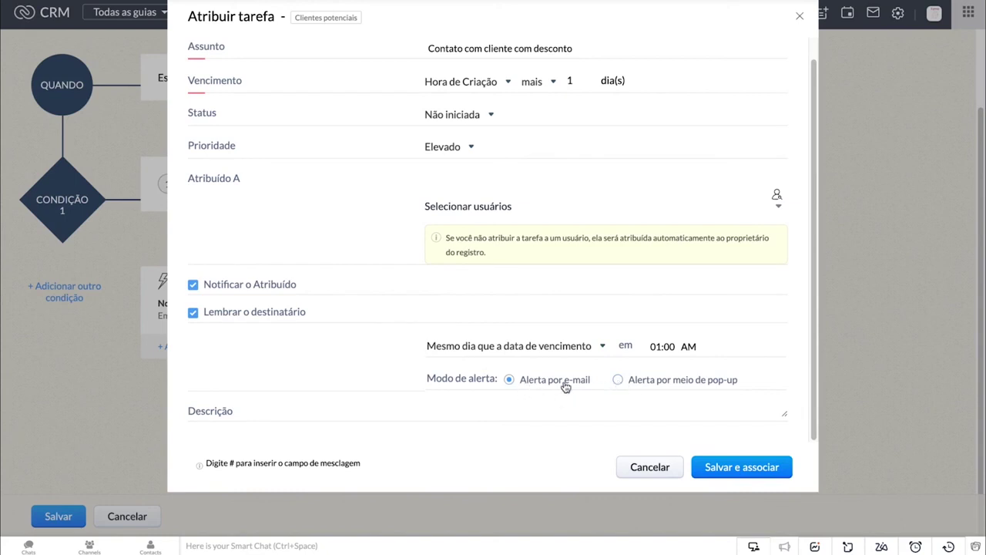
pyautogui.click(618, 380)
pyautogui.click(752, 471)
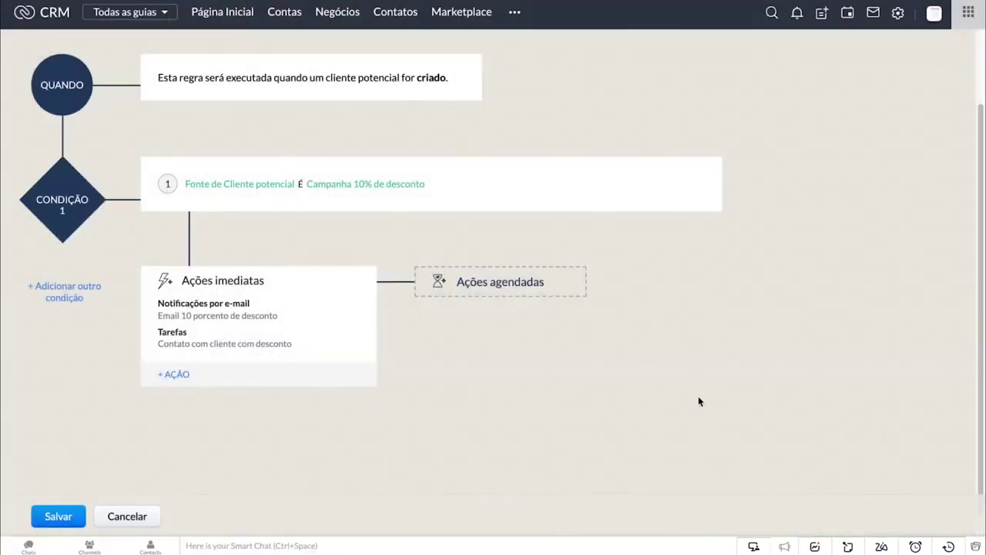
# - Review the rule's trigger, condition and immediate actions, and save the rule
pyautogui.scroll(2, 610, 359)
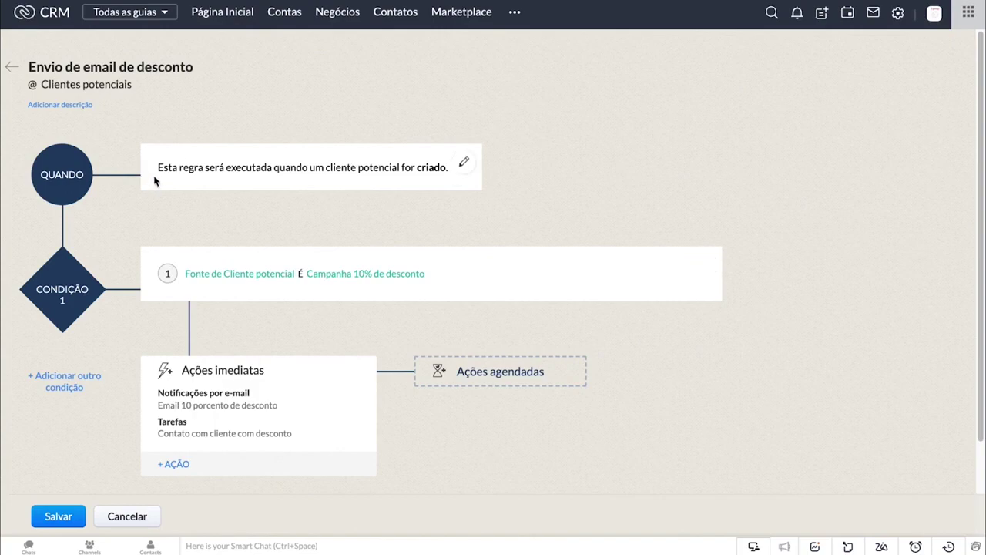
pyautogui.scroll(-1, 165, 170)
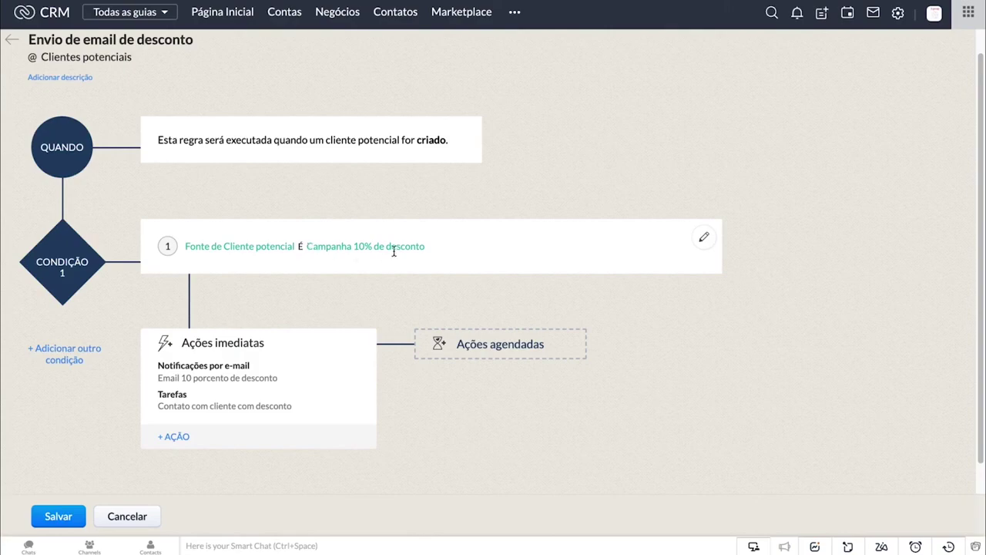
pyautogui.scroll(-3, 393, 251)
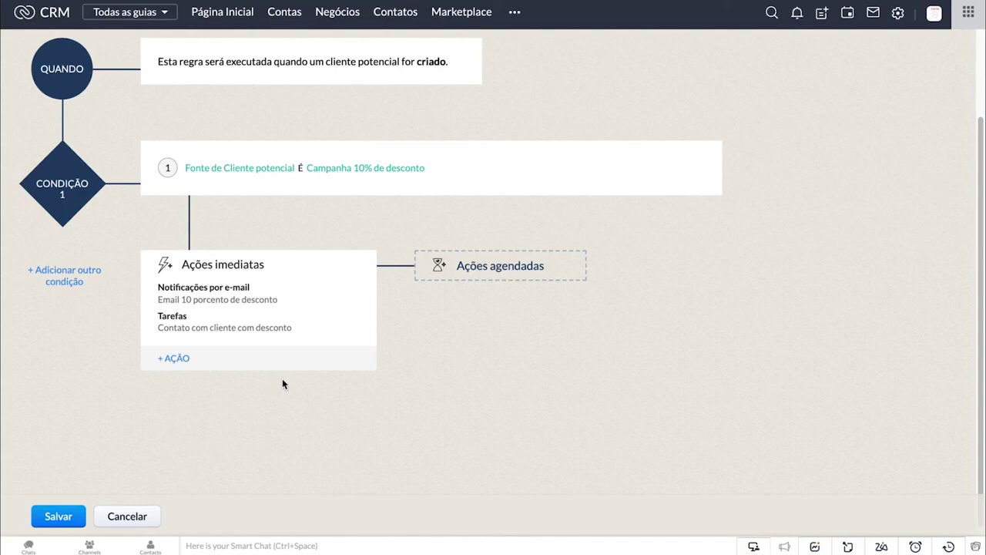
pyautogui.click(65, 521)
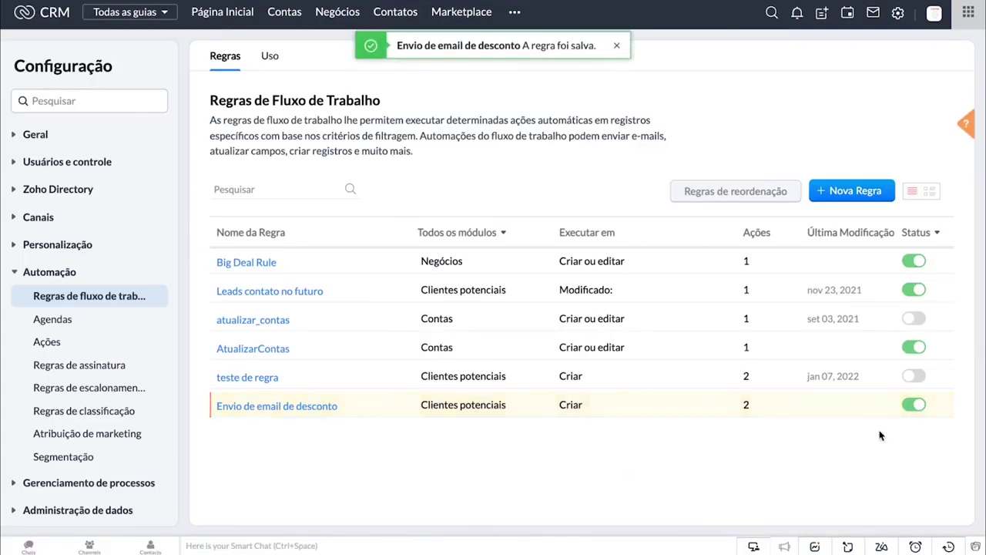
# - Deactivate the "Envio de email de desconto" rule in the rules list and activate it again
pyautogui.click(915, 405)
pyautogui.click(833, 493)
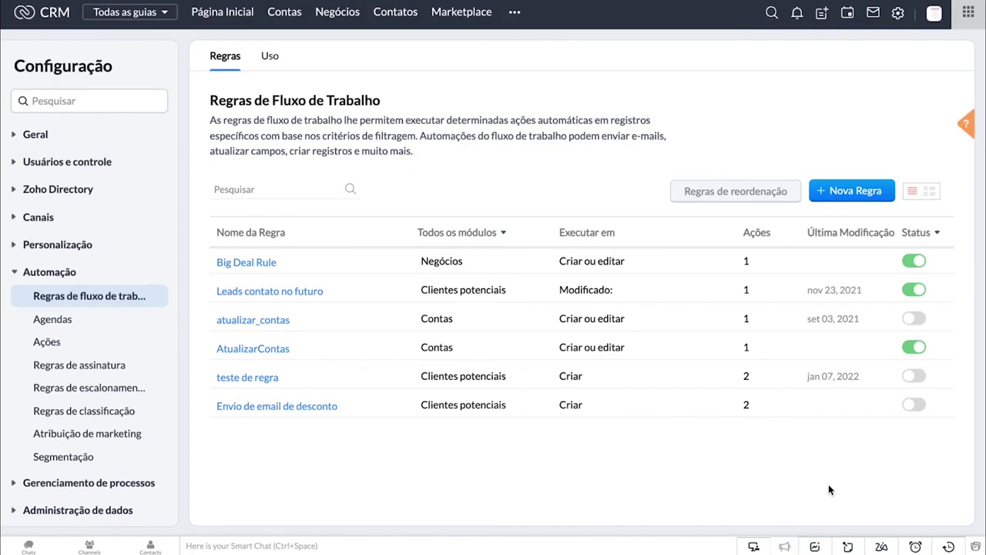
pyautogui.click(915, 409)
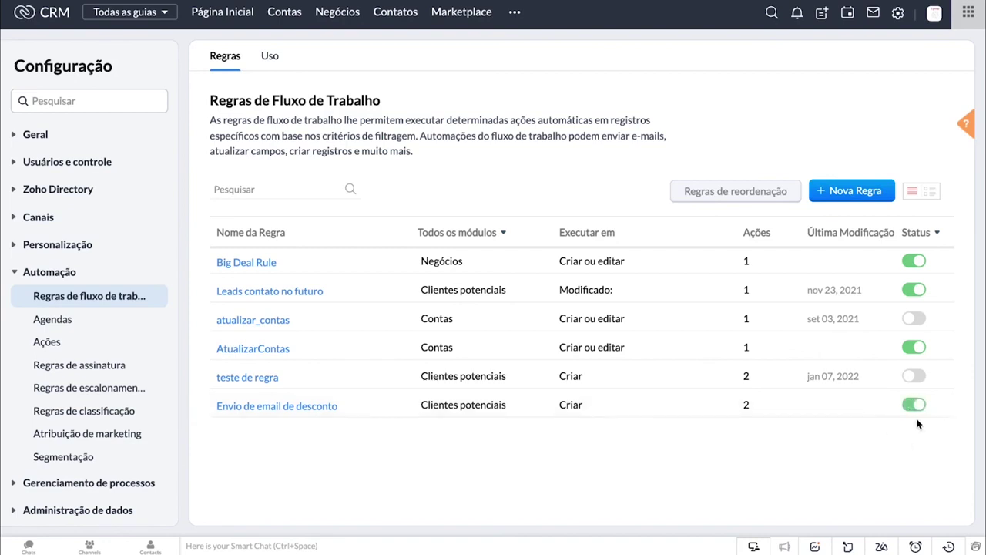